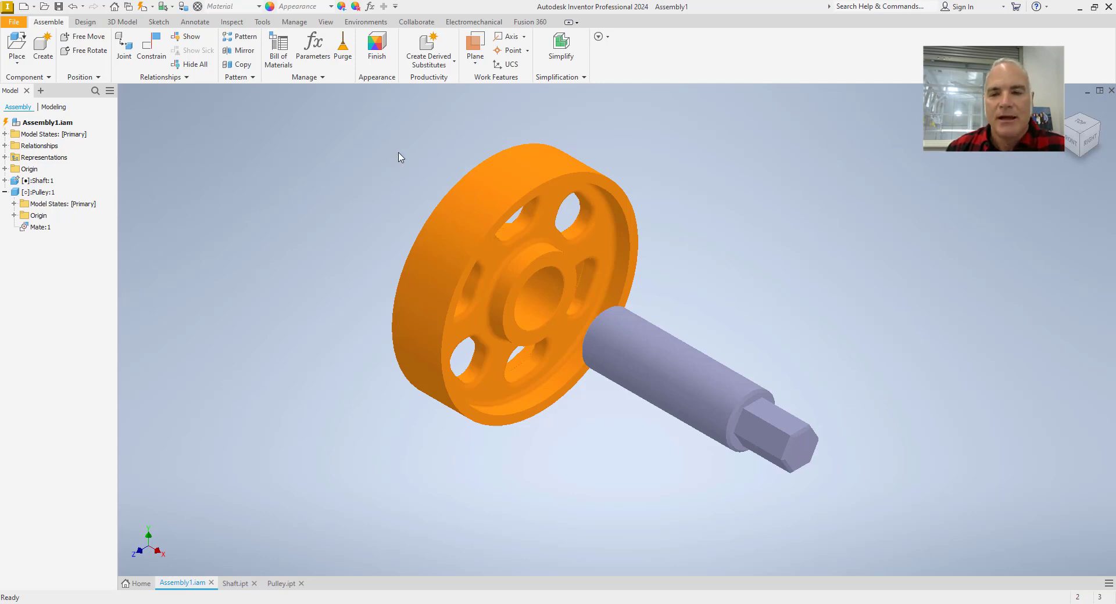
Step: Test how the mated pulley moves relative to the grounded shaft
{"action": "left_click", "coordinate": [671, 354]}
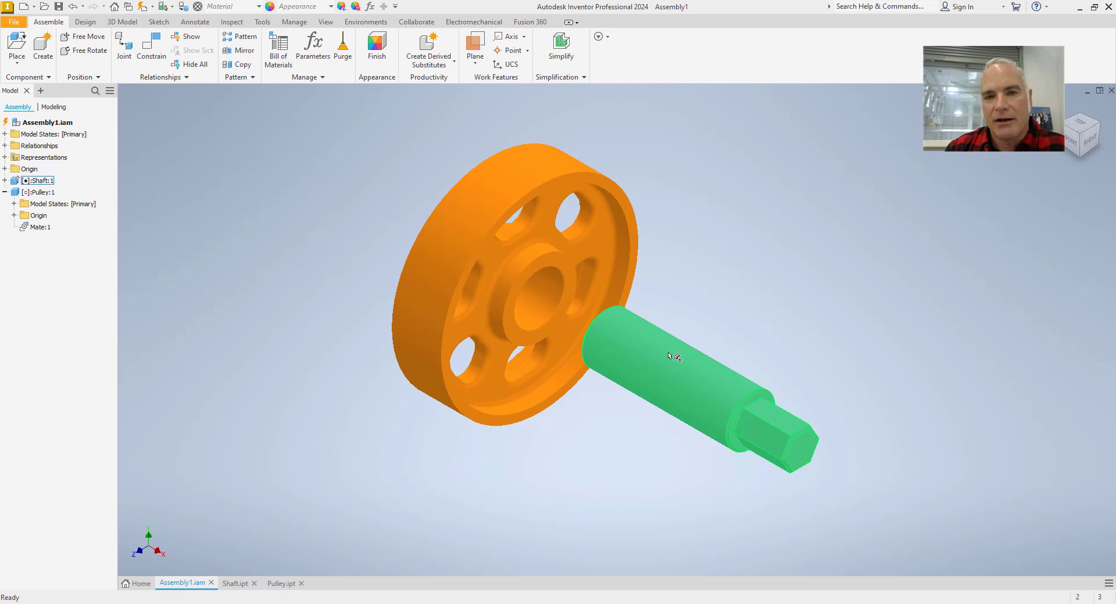
{"action": "left_click", "coordinate": [596, 269]}
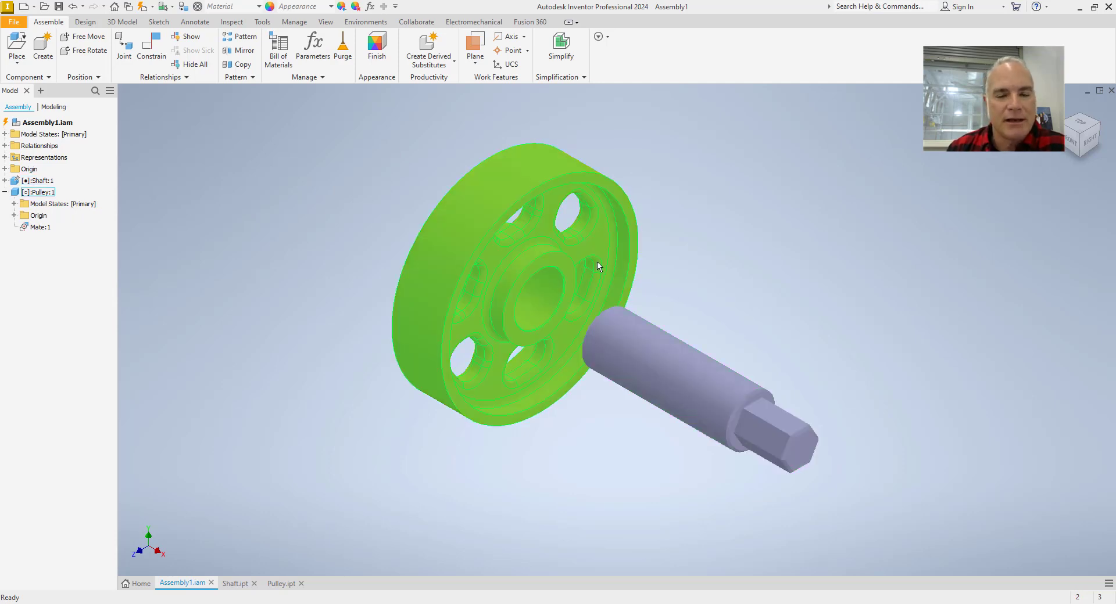
{"action": "left_click", "coordinate": [644, 268]}
{"action": "left_click", "coordinate": [645, 350]}
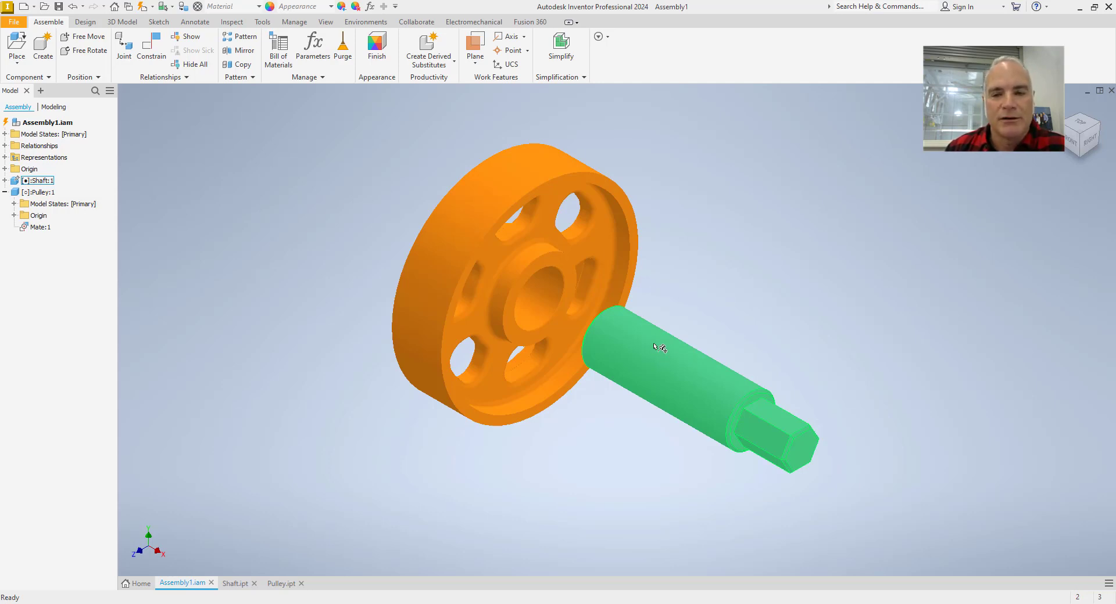
{"action": "left_click", "coordinate": [610, 264]}
{"action": "left_click_drag", "start_coordinate": [600, 252], "coordinate": [588, 256]}
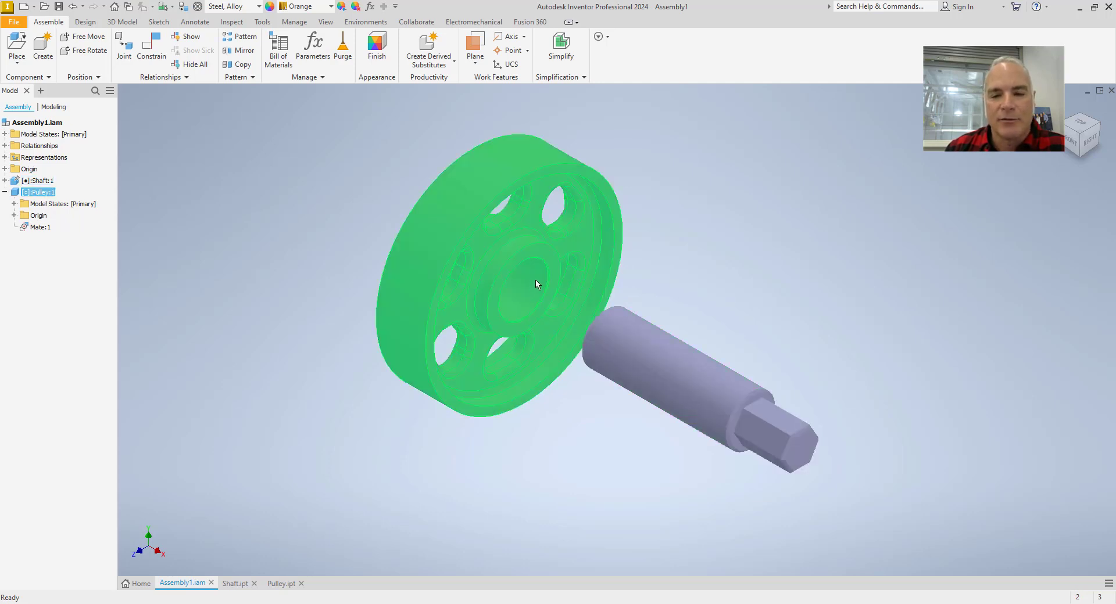
{"action": "left_click_drag", "start_coordinate": [530, 222], "coordinate": [552, 234]}
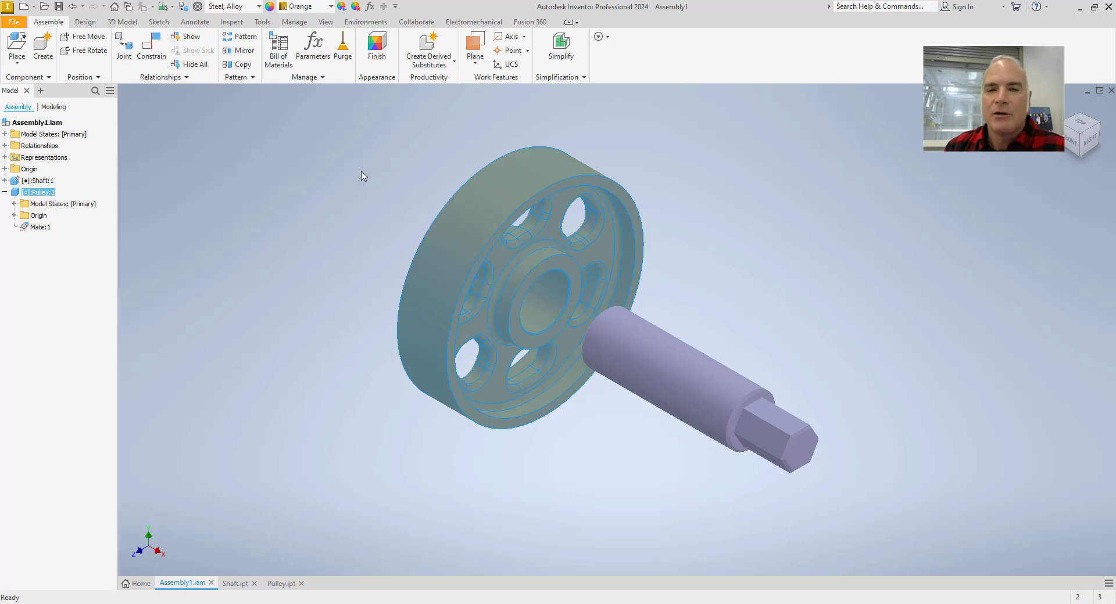
Step: Start a parallel key connection and choose the Rectangular key from the ANSI standard
{"action": "left_click", "coordinate": [85, 22]}
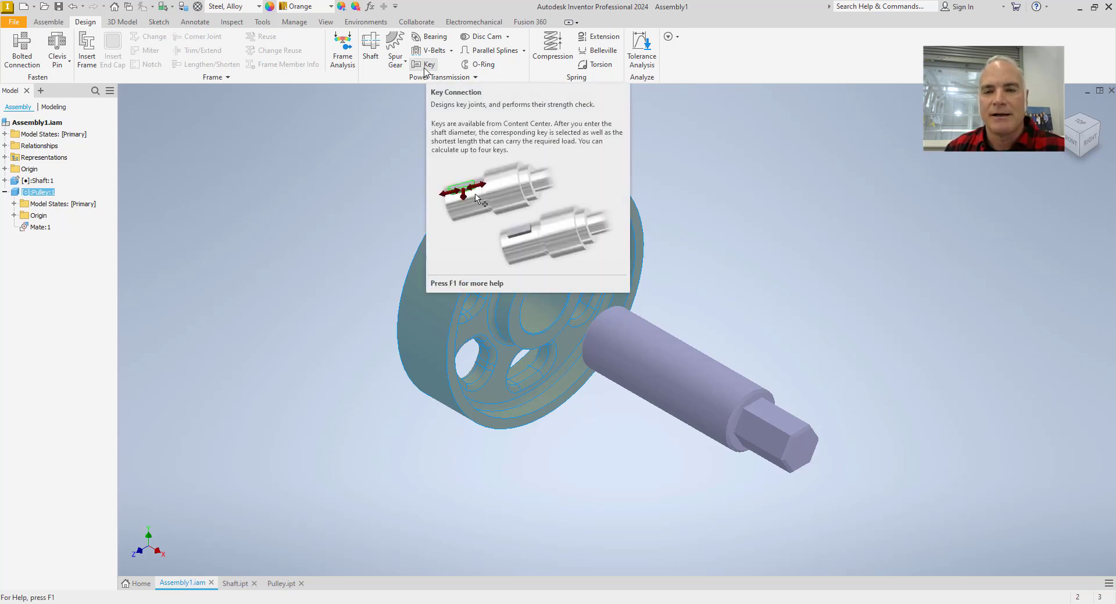
{"action": "left_click", "coordinate": [424, 65]}
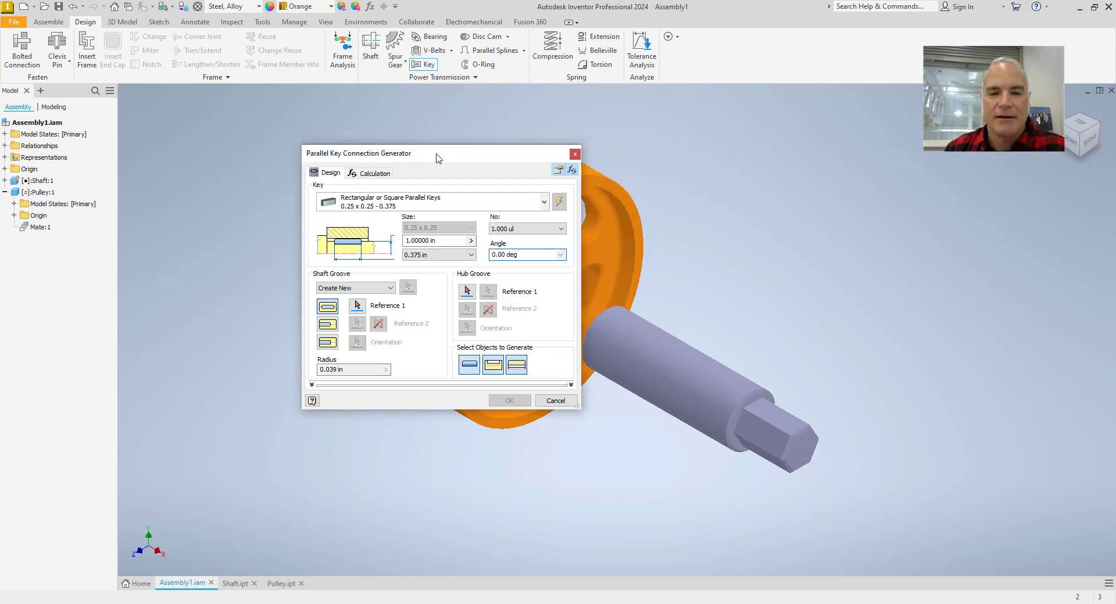
{"action": "left_click_drag", "start_coordinate": [437, 154], "coordinate": [465, 115]}
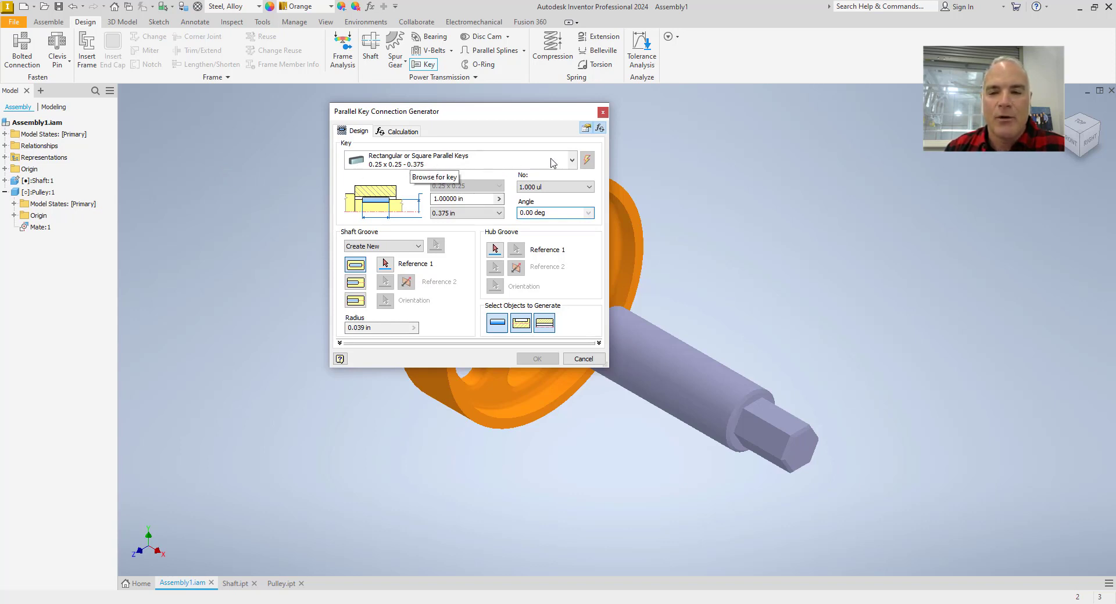
{"action": "left_click", "coordinate": [572, 162]}
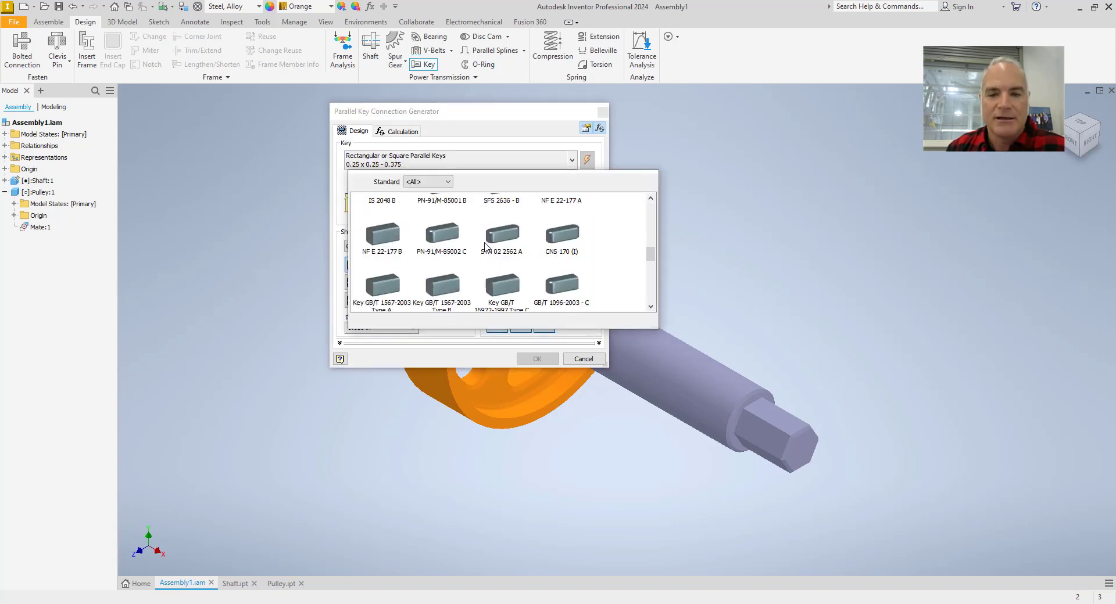
{"action": "scroll", "coordinate": [484, 248], "scroll_direction": "down", "scroll_amount": 5}
{"action": "scroll", "coordinate": [483, 249], "scroll_direction": "up", "scroll_amount": 10}
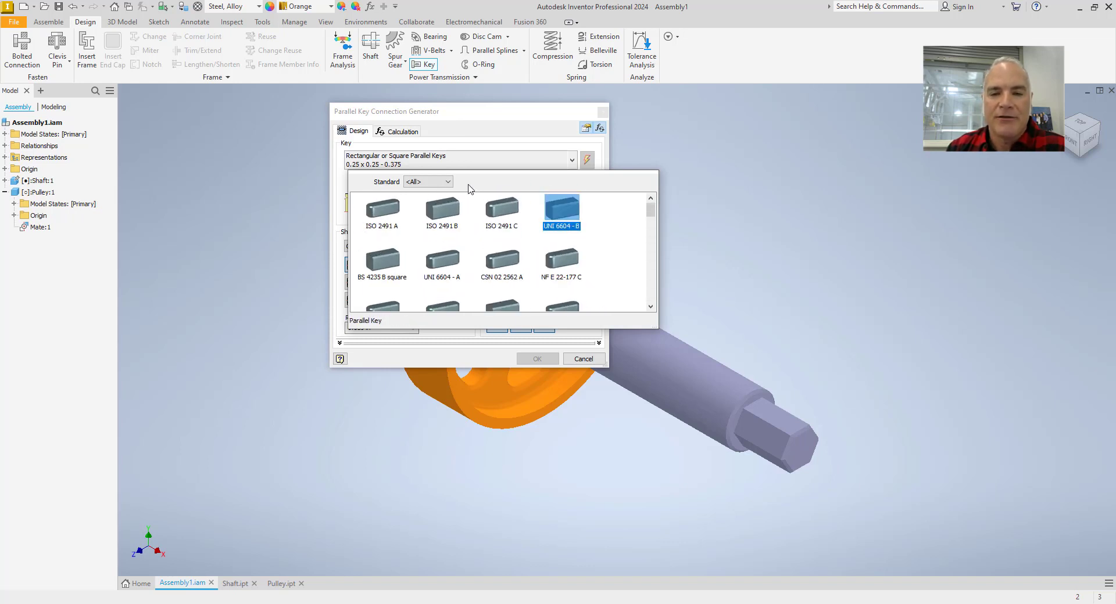
{"action": "left_click", "coordinate": [448, 183]}
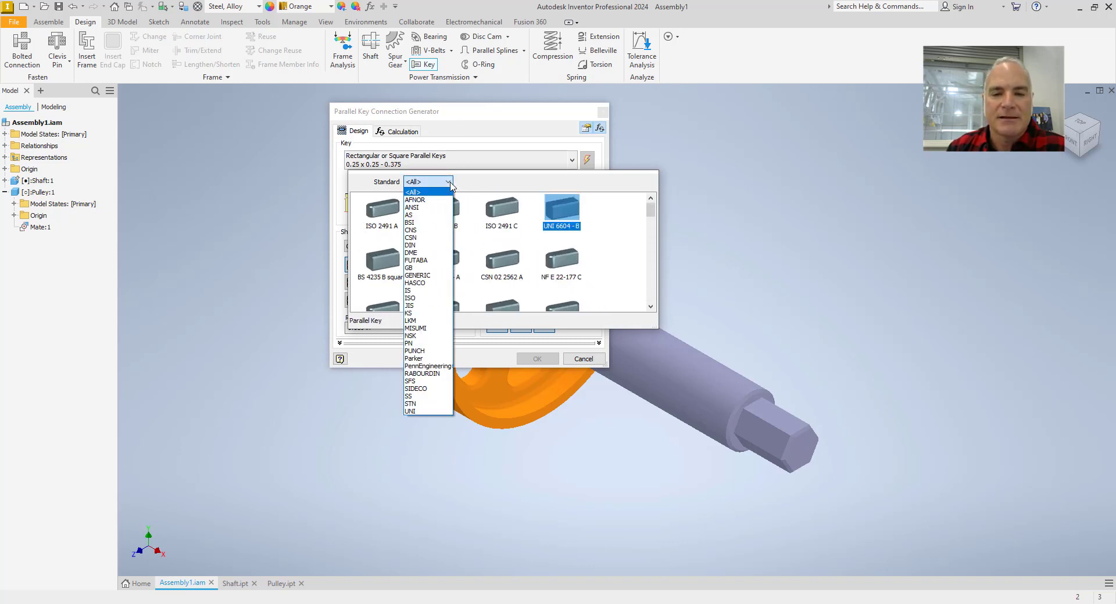
{"action": "left_click", "coordinate": [419, 207]}
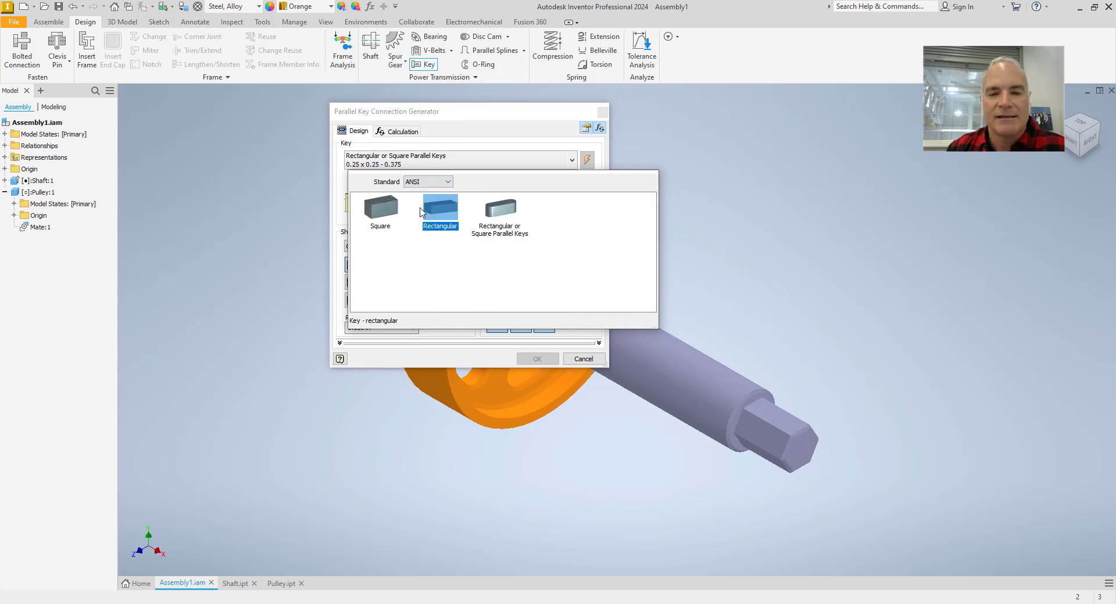
{"action": "left_click", "coordinate": [445, 215]}
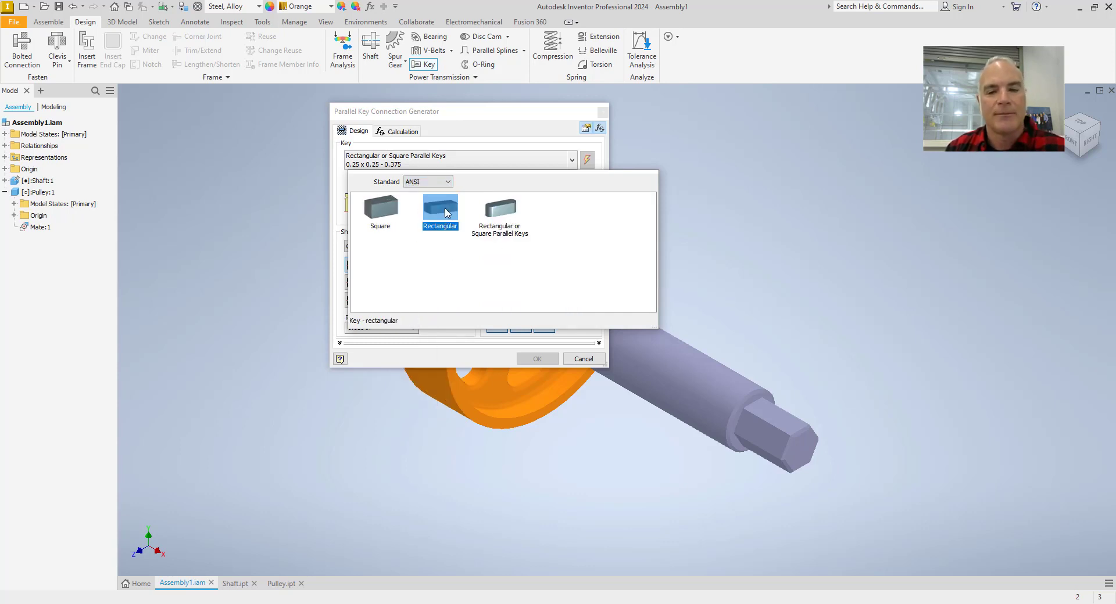
{"action": "left_click", "coordinate": [447, 213]}
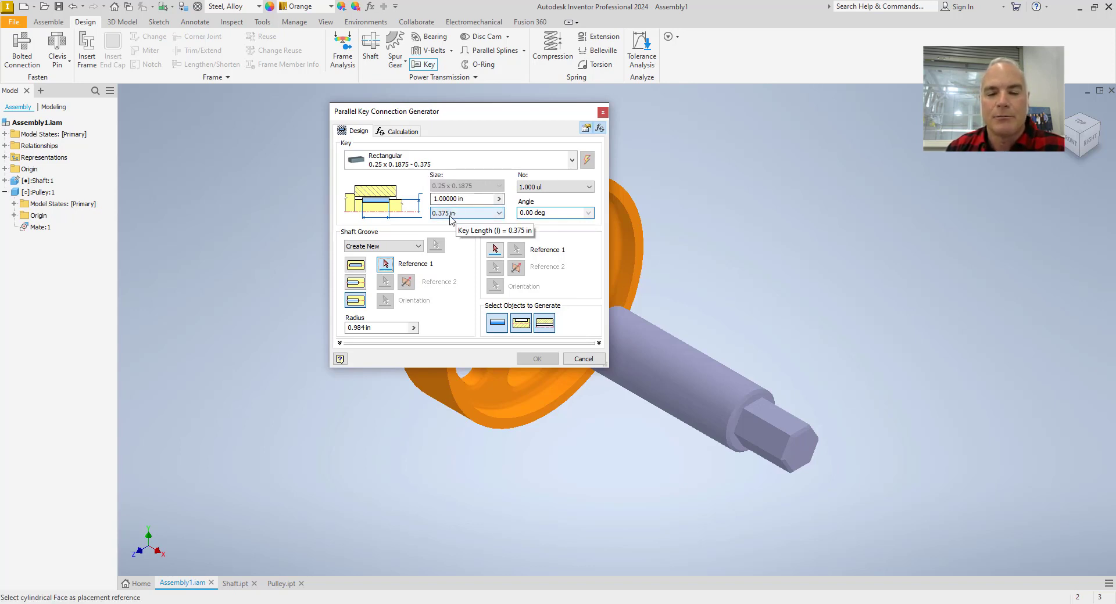
Step: Set the key length to 0.875 in
{"action": "left_click", "coordinate": [455, 216]}
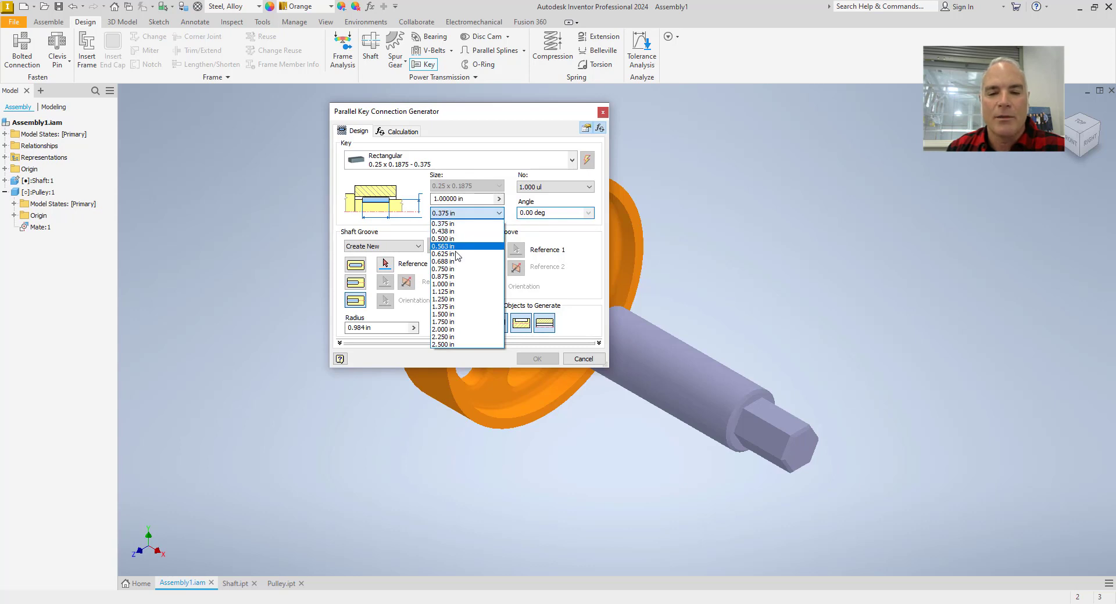
{"action": "left_click", "coordinate": [455, 277]}
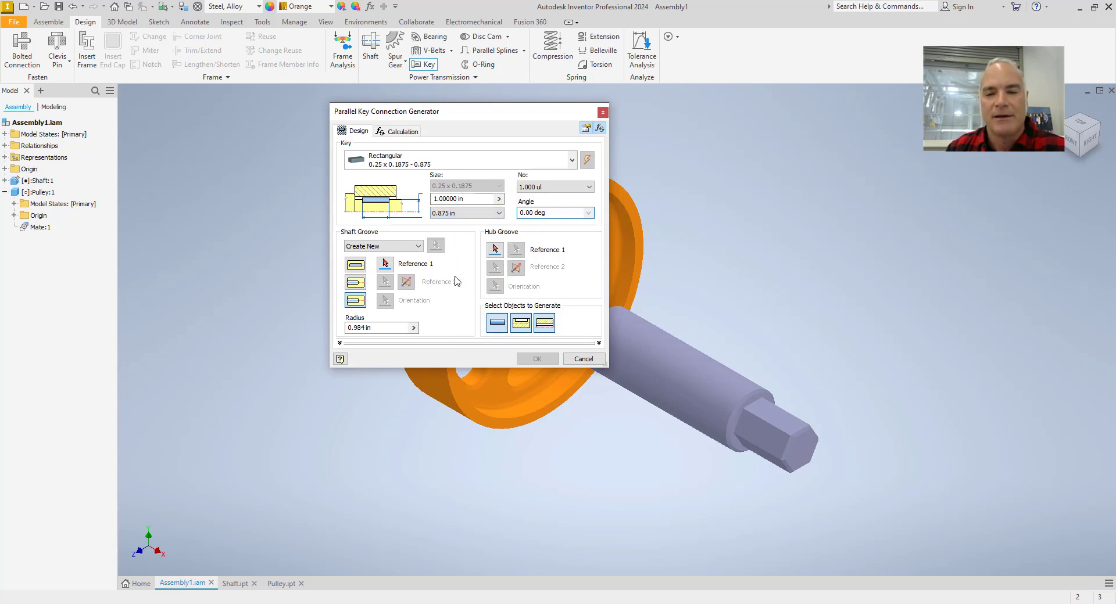
{"action": "left_click_drag", "start_coordinate": [447, 118], "coordinate": [356, 93]}
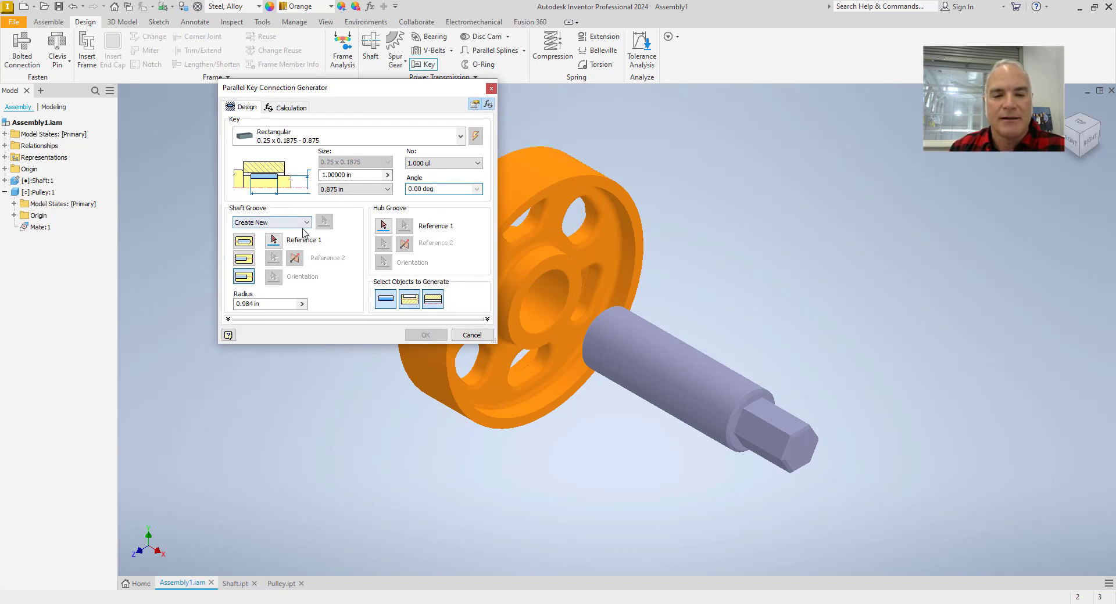
Step: Define the shaft groove's placement with the shaft's cylindrical surface and its flat end face nearest the pulley
{"action": "left_click", "coordinate": [274, 240]}
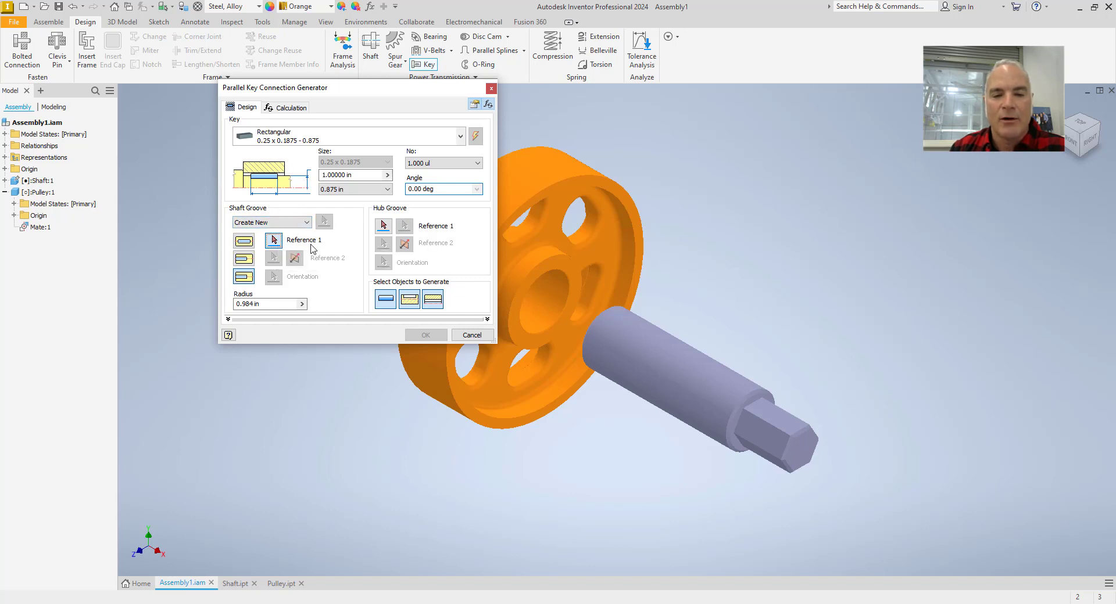
{"action": "left_click", "coordinate": [623, 338]}
{"action": "left_click", "coordinate": [623, 337]}
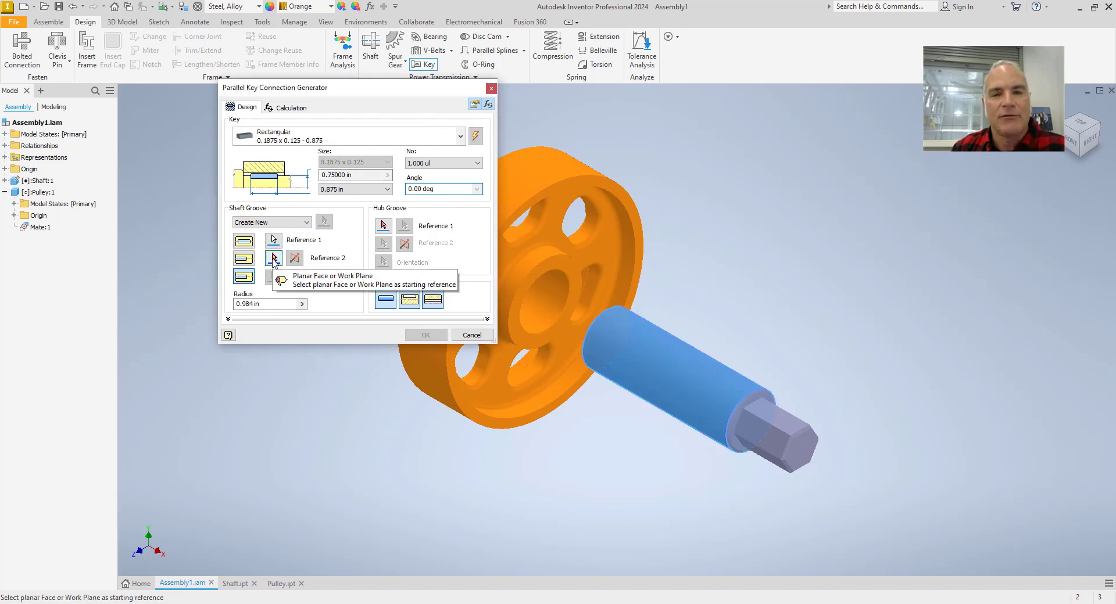
{"action": "left_click", "coordinate": [604, 339]}
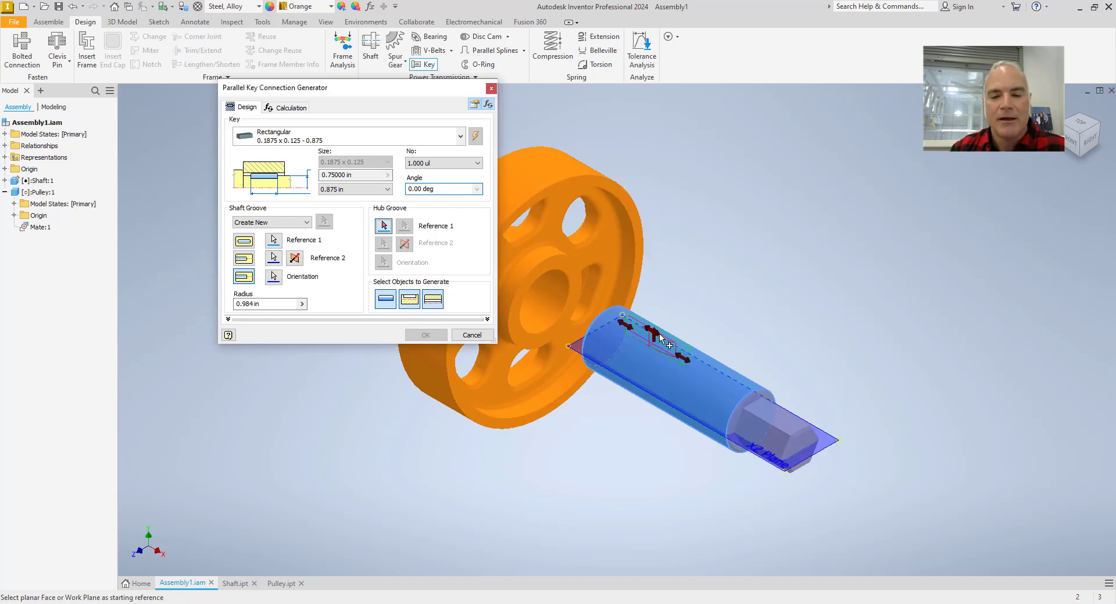
Step: Use the plain groove type for the shaft and extend the groove farther along the shaft
{"action": "scroll", "coordinate": [661, 338], "scroll_direction": "up", "scroll_amount": 4}
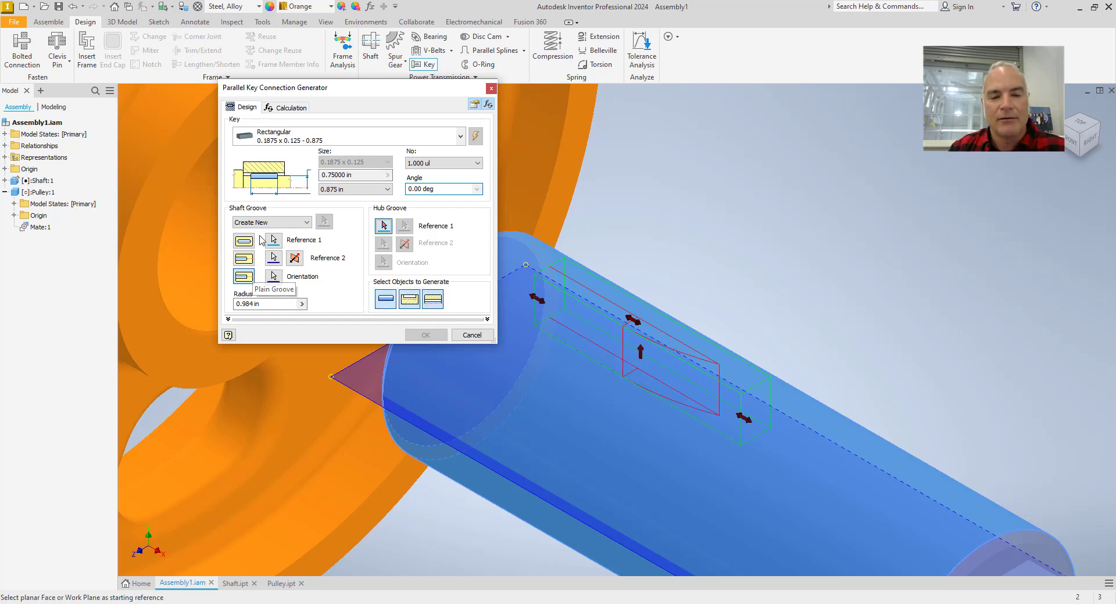
{"action": "left_click", "coordinate": [246, 282]}
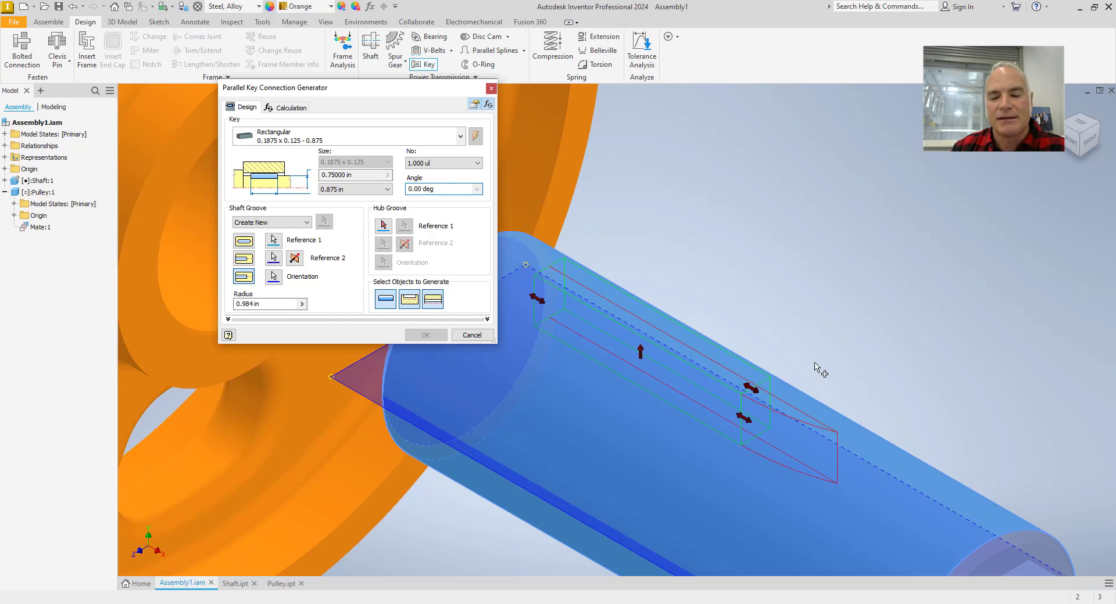
{"action": "scroll", "coordinate": [747, 299], "scroll_direction": "down", "scroll_amount": 3}
{"action": "scroll", "coordinate": [747, 295], "scroll_direction": "up", "scroll_amount": 5}
{"action": "middle_click_drag", "start_coordinate": [747, 294], "coordinate": [739, 247]}
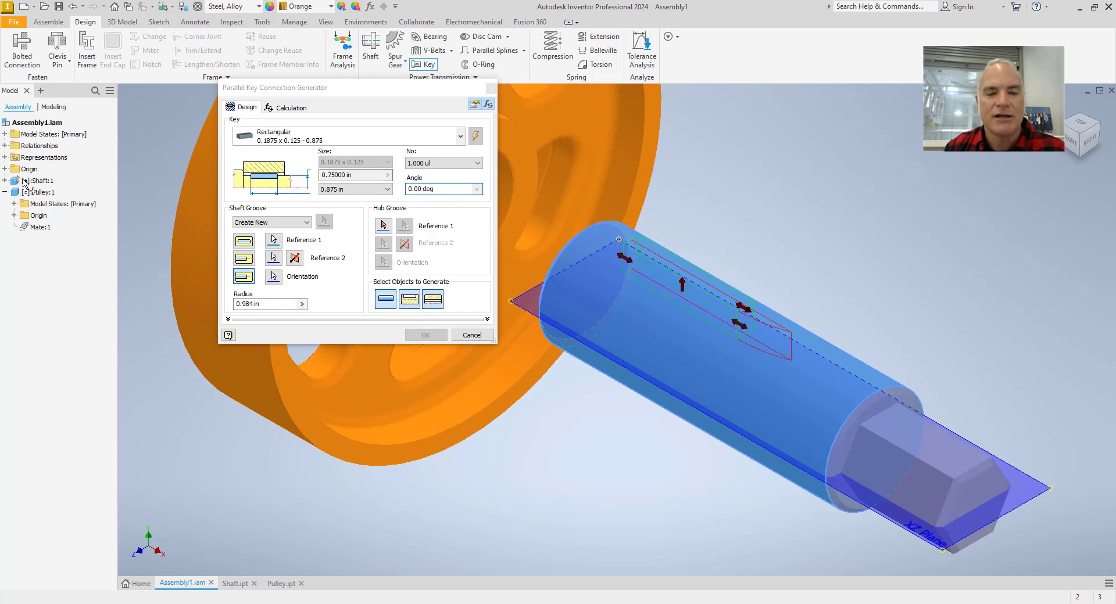
Step: Orient the shaft groove to the XY Plane from the shaft's origin
{"action": "left_click", "coordinate": [5, 181]}
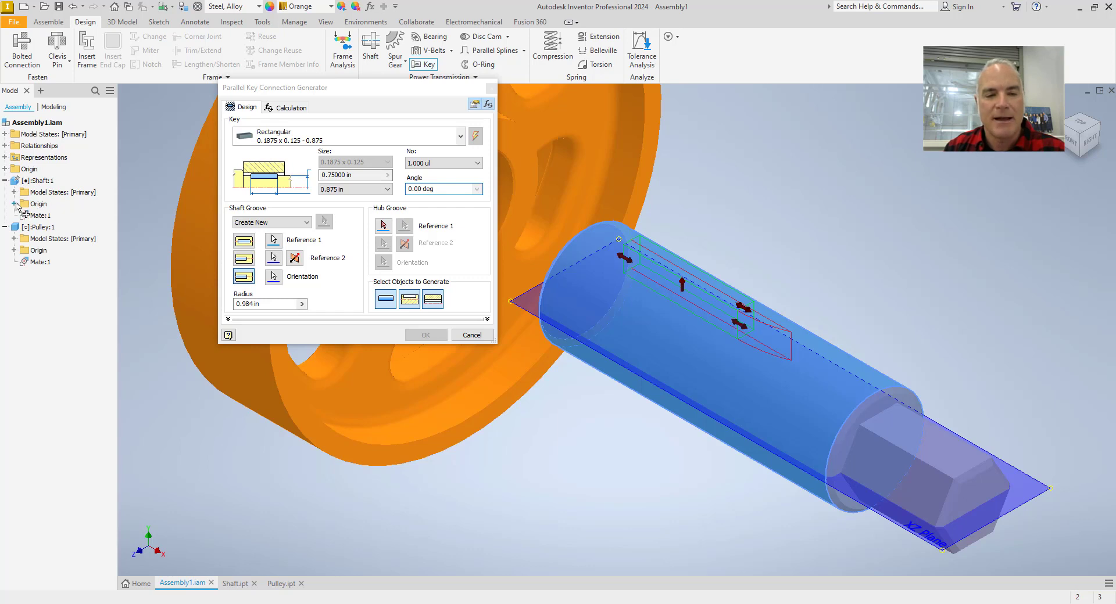
{"action": "left_click", "coordinate": [14, 205]}
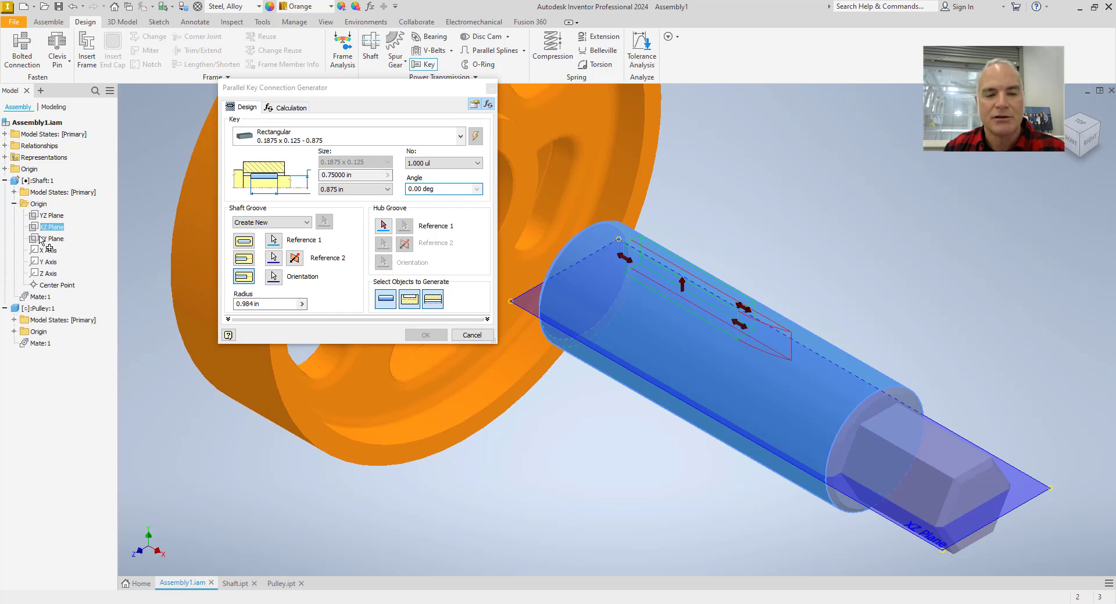
{"action": "left_click", "coordinate": [275, 278]}
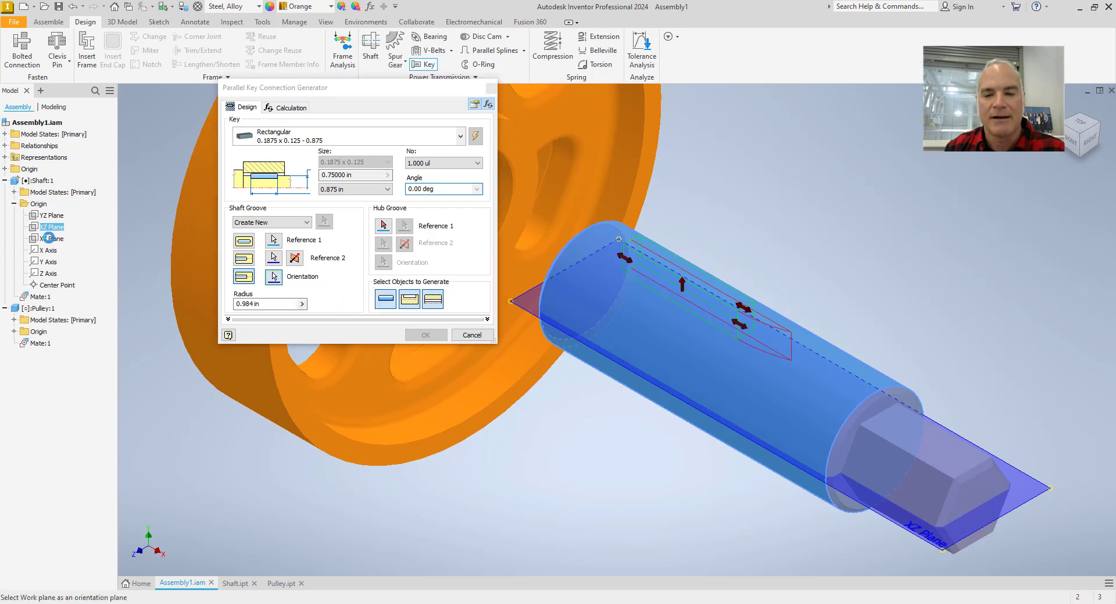
{"action": "left_click", "coordinate": [51, 239]}
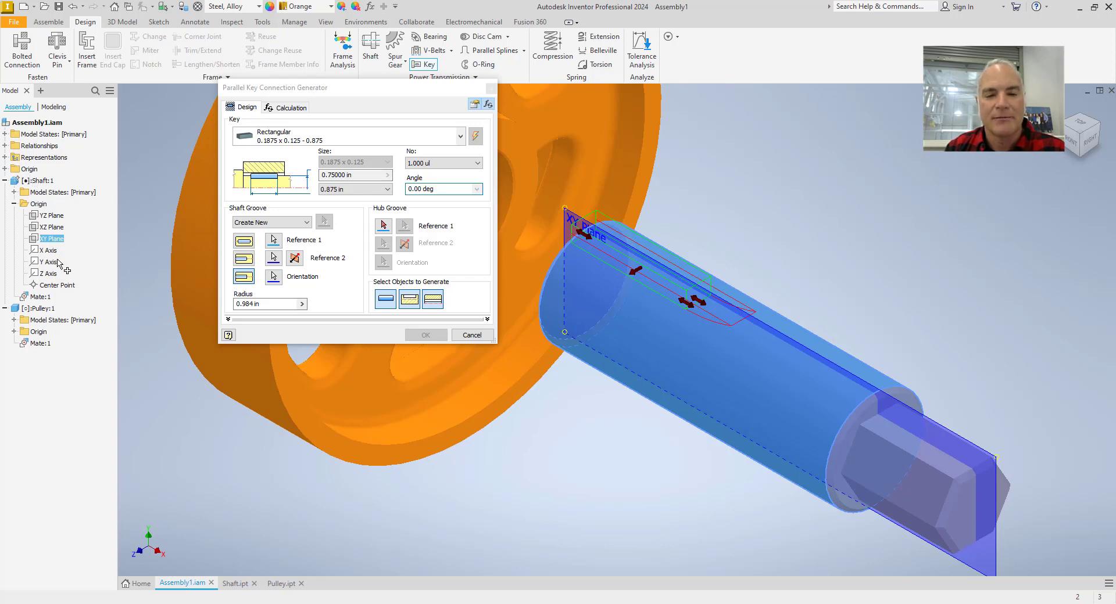
{"action": "left_click", "coordinate": [296, 259]}
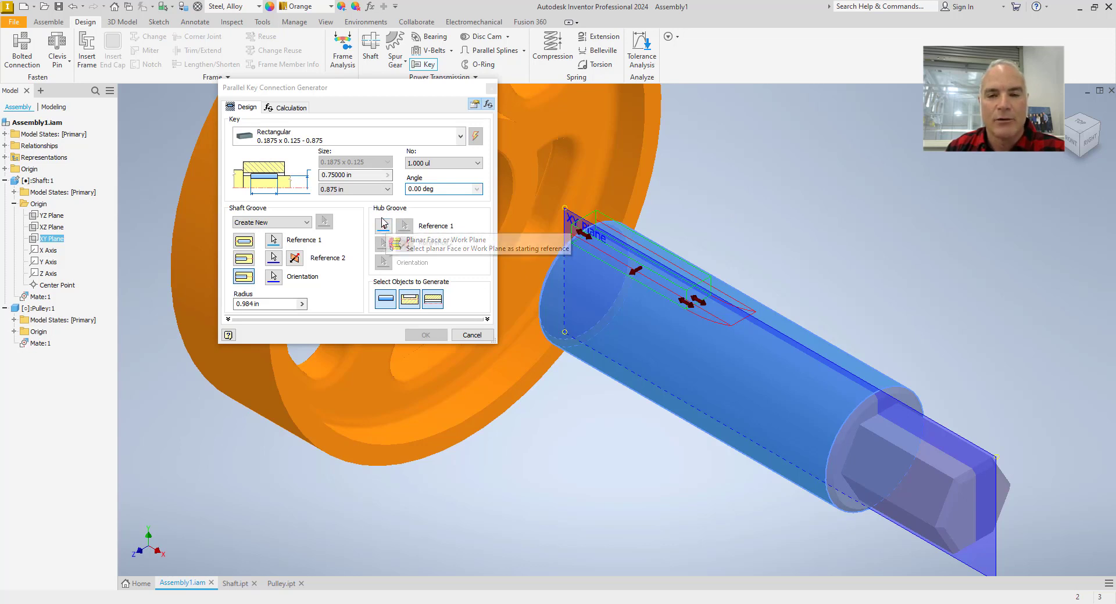
Step: Place the hub groove using the pulley hub's front face and bore edge, keeping its direction through the hub
{"action": "middle_click_drag", "start_coordinate": [712, 191], "coordinate": [837, 265]}
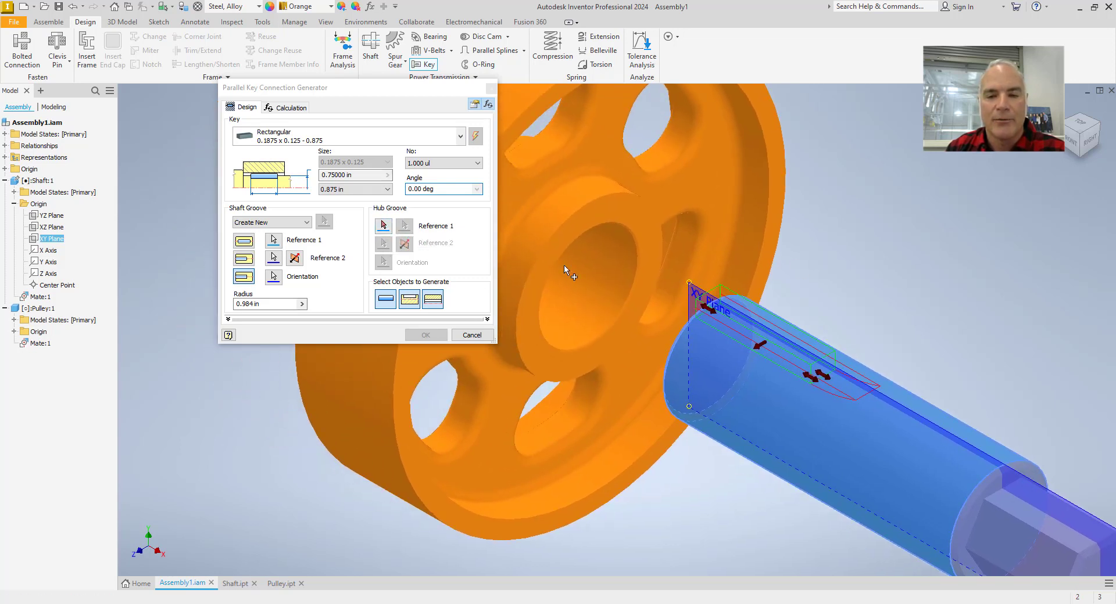
{"action": "left_click", "coordinate": [383, 225]}
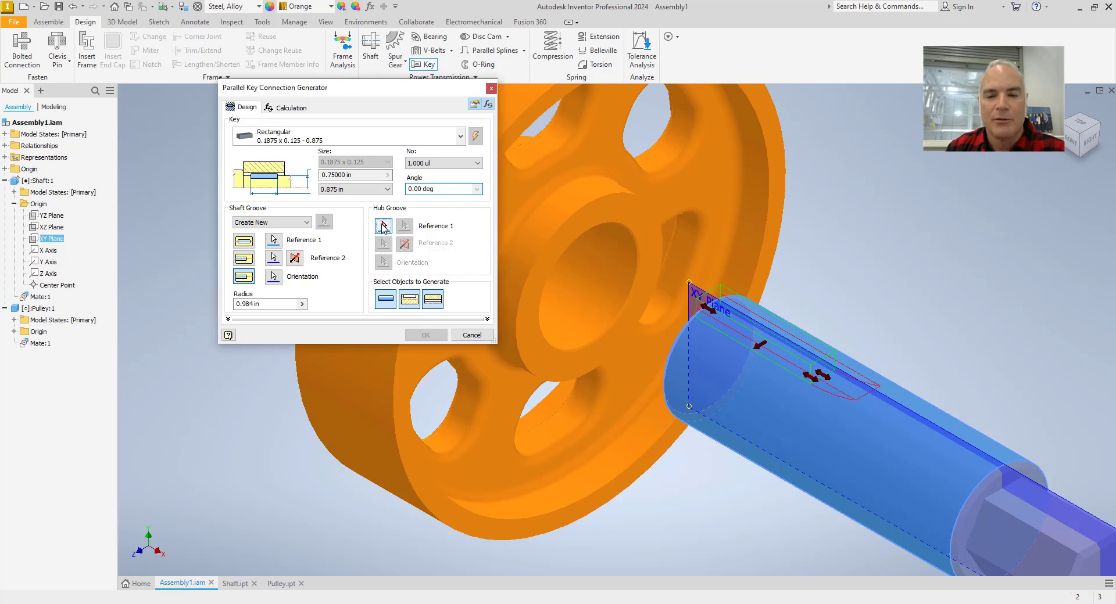
{"action": "left_click", "coordinate": [584, 226]}
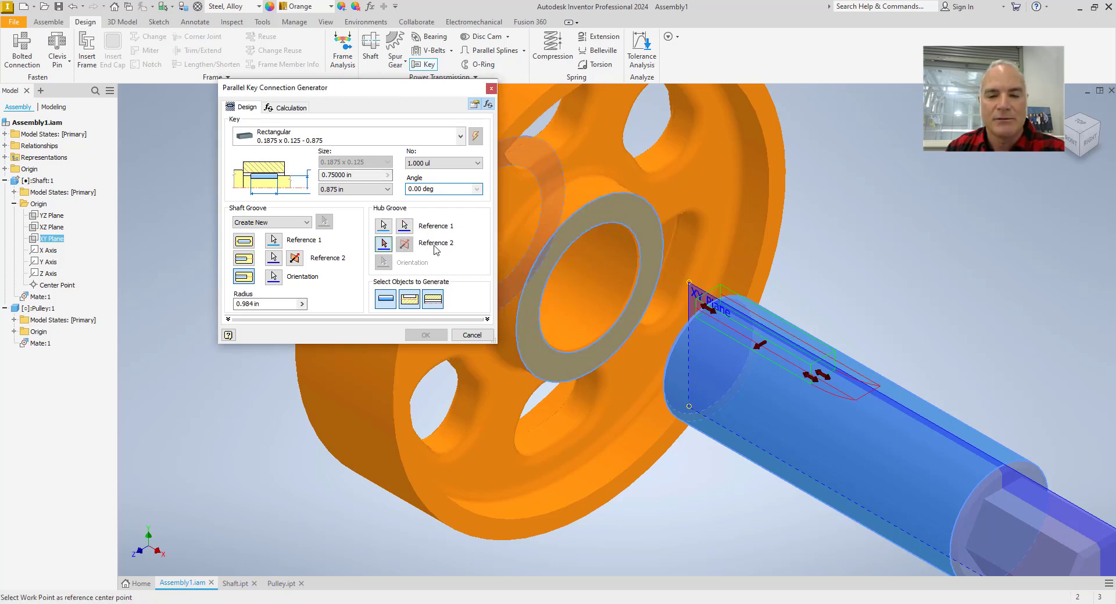
{"action": "left_click", "coordinate": [623, 234]}
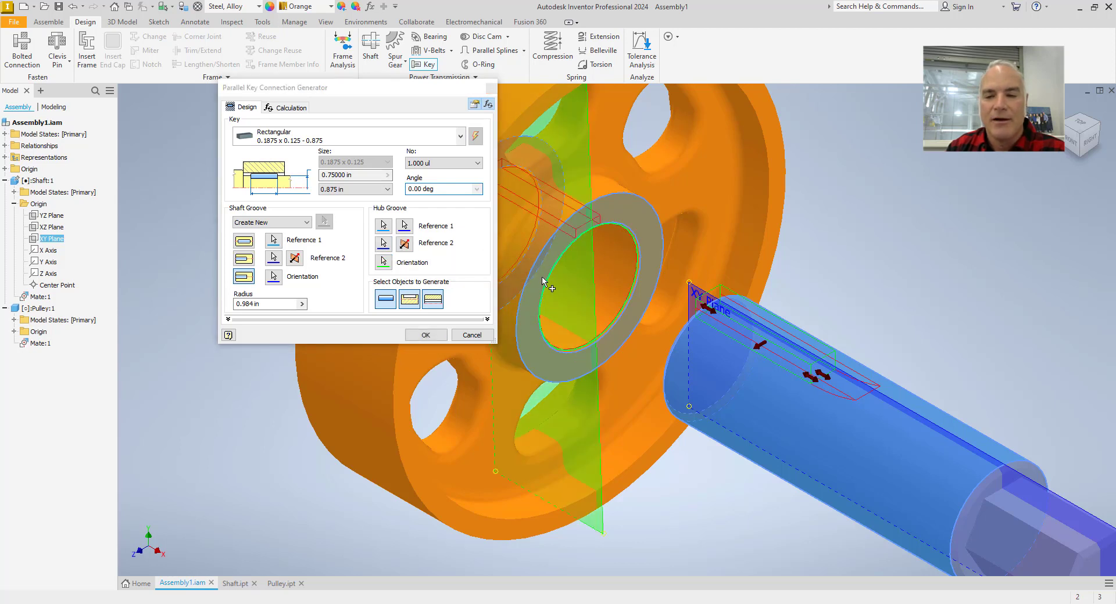
{"action": "scroll", "coordinate": [609, 264], "scroll_direction": "down", "scroll_amount": 3}
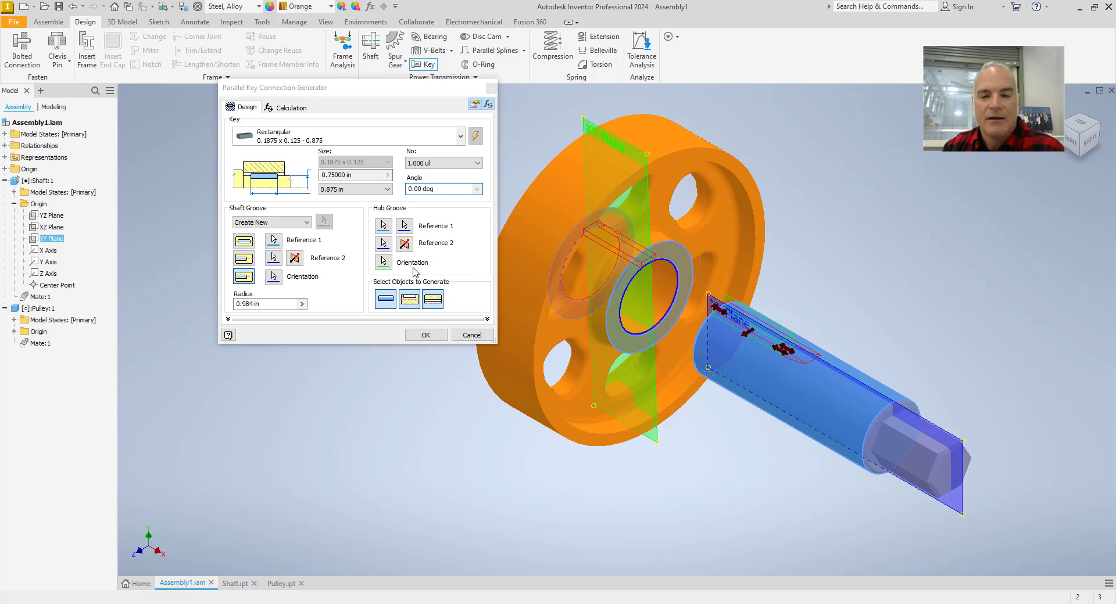
{"action": "left_click", "coordinate": [403, 249]}
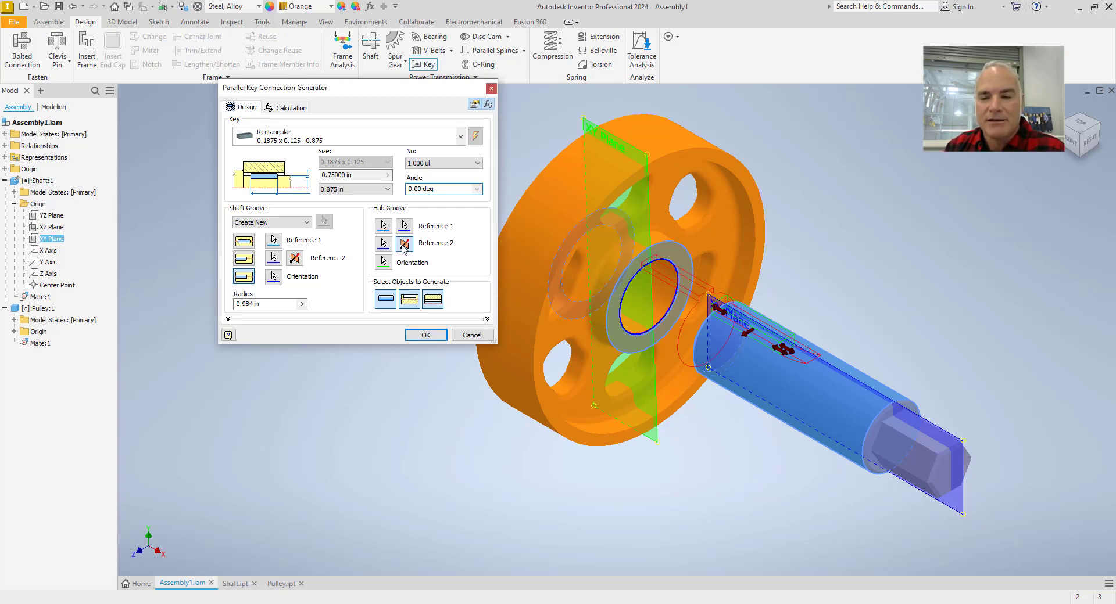
{"action": "left_click", "coordinate": [405, 248]}
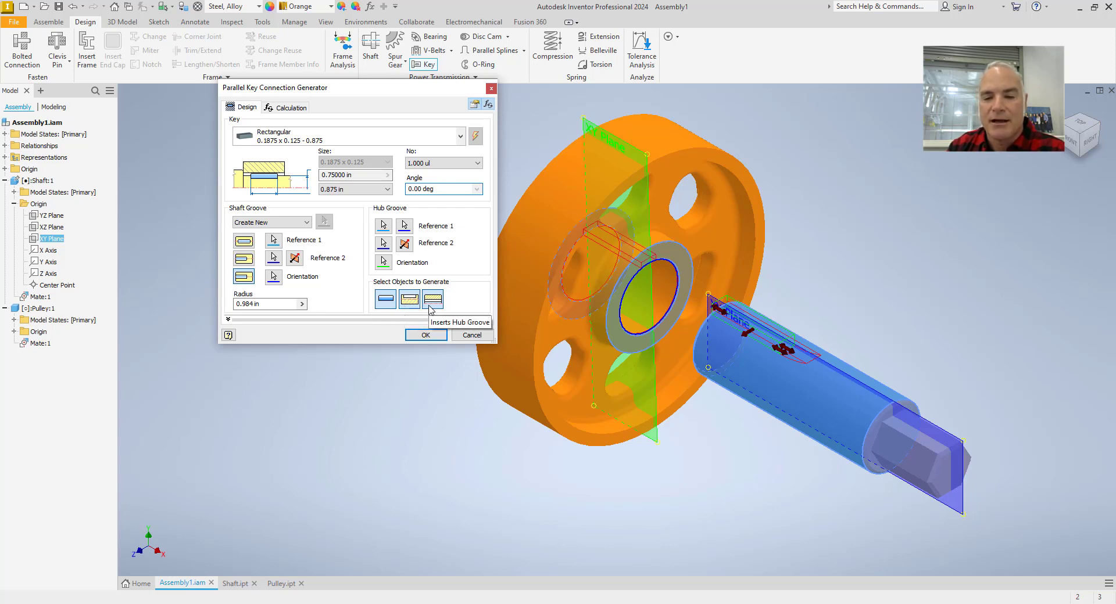
Step: Generate the key, shaft groove and hub groove, accepting the proposed display and file names
{"action": "left_click", "coordinate": [426, 336]}
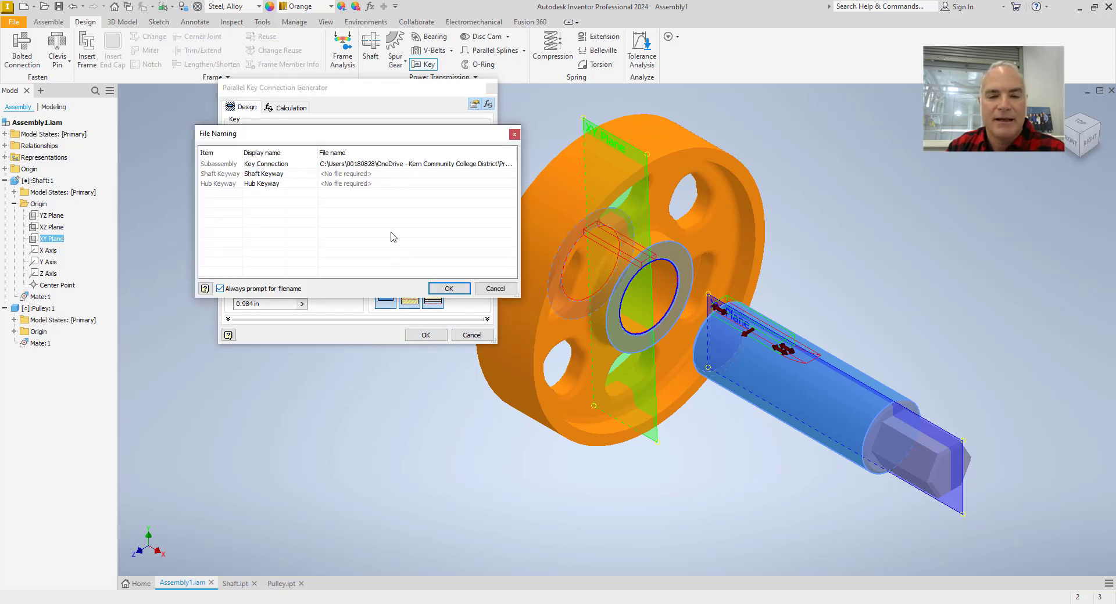
{"action": "left_click", "coordinate": [440, 288]}
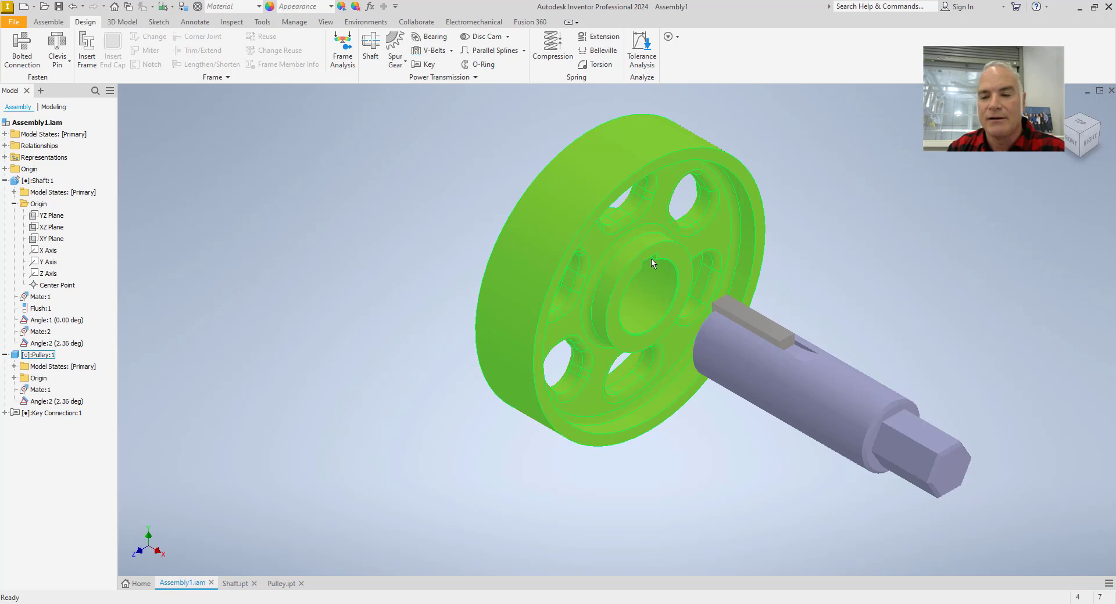
Step: Slide the pulley along the shaft axis onto the keyed end so the shaft and key pass through its hub
{"action": "left_click_drag", "start_coordinate": [628, 277], "coordinate": [612, 366]}
{"action": "middle_click_drag", "start_coordinate": [845, 213], "coordinate": [639, 209]}
{"action": "scroll", "coordinate": [622, 222], "scroll_direction": "up", "scroll_amount": 3}
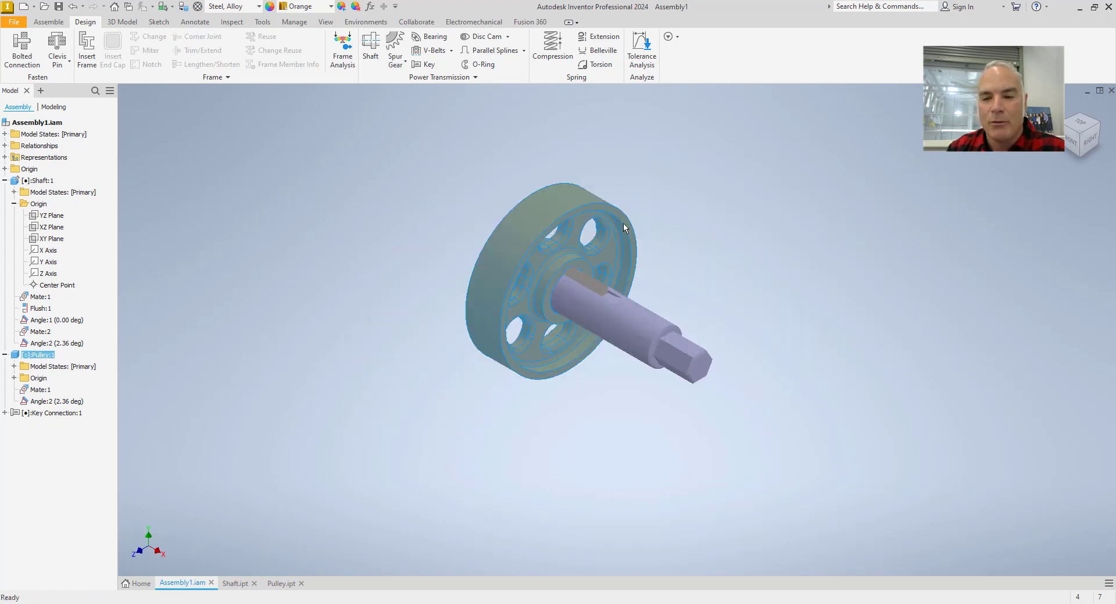
{"action": "scroll", "coordinate": [625, 222], "scroll_direction": "down", "scroll_amount": 4}
{"action": "key", "text": "Escape"}
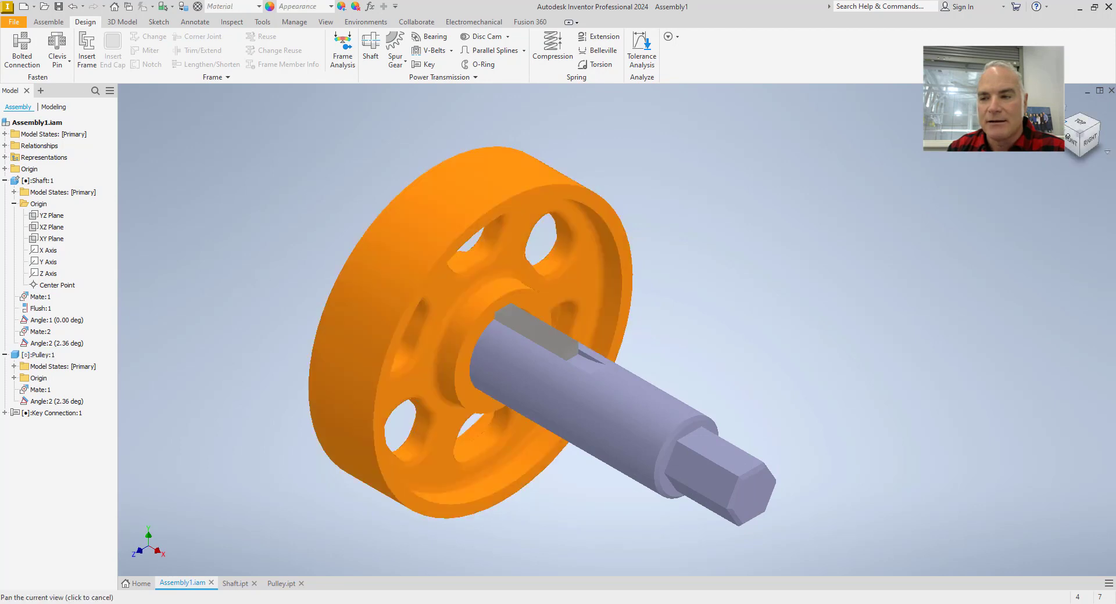
{"action": "left_click", "coordinate": [1067, 128]}
{"action": "left_click_drag", "start_coordinate": [567, 375], "coordinate": [623, 343]}
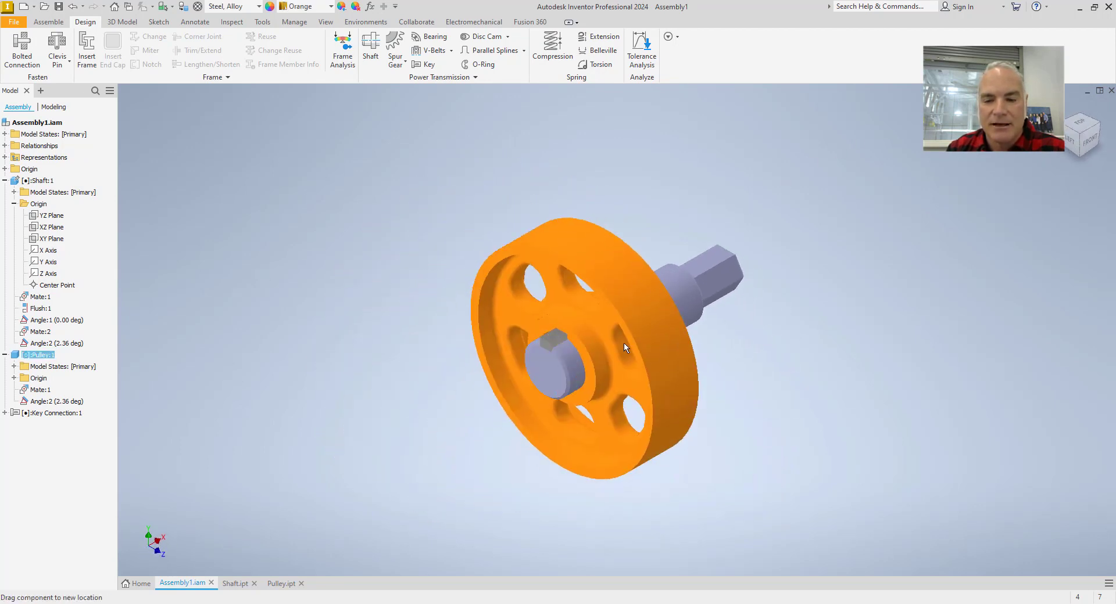
Step: Mate the circular edge at the shaft's keyed end to the pulley's bore edge with a 0.000 in offset
{"action": "left_click", "coordinate": [48, 21]}
{"action": "key", "text": "c"}
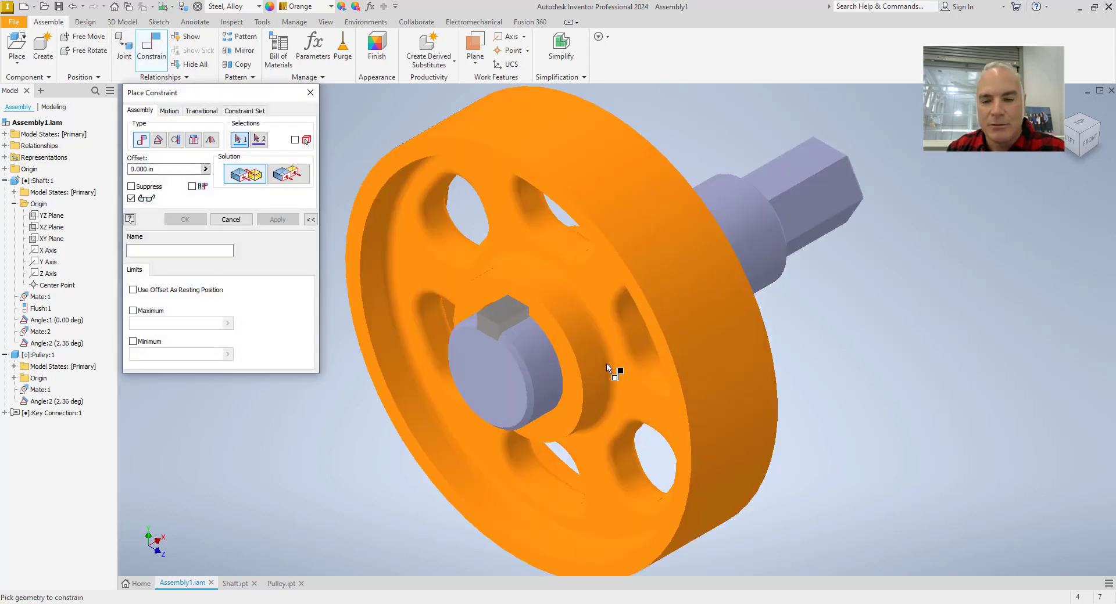
{"action": "scroll", "coordinate": [610, 368], "scroll_direction": "down", "scroll_amount": 5}
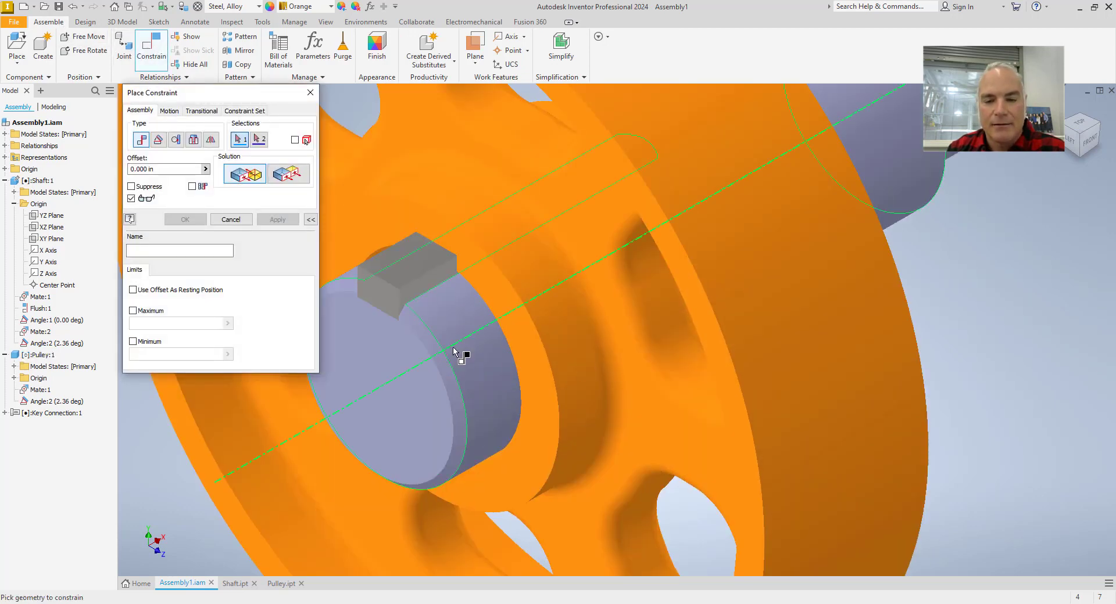
{"action": "left_click", "coordinate": [456, 356]}
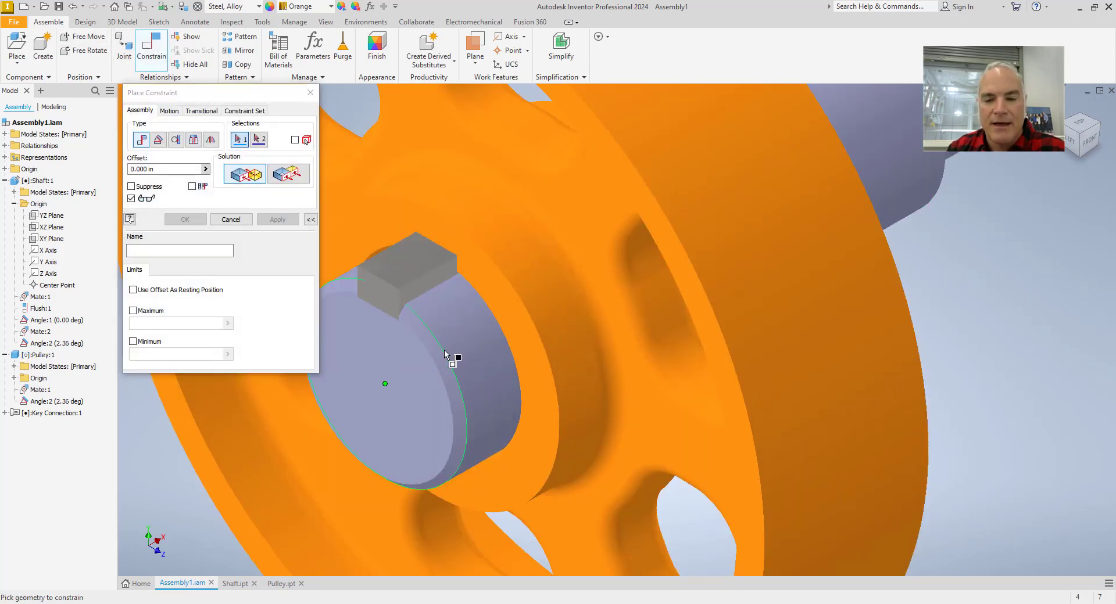
{"action": "left_click", "coordinate": [501, 326]}
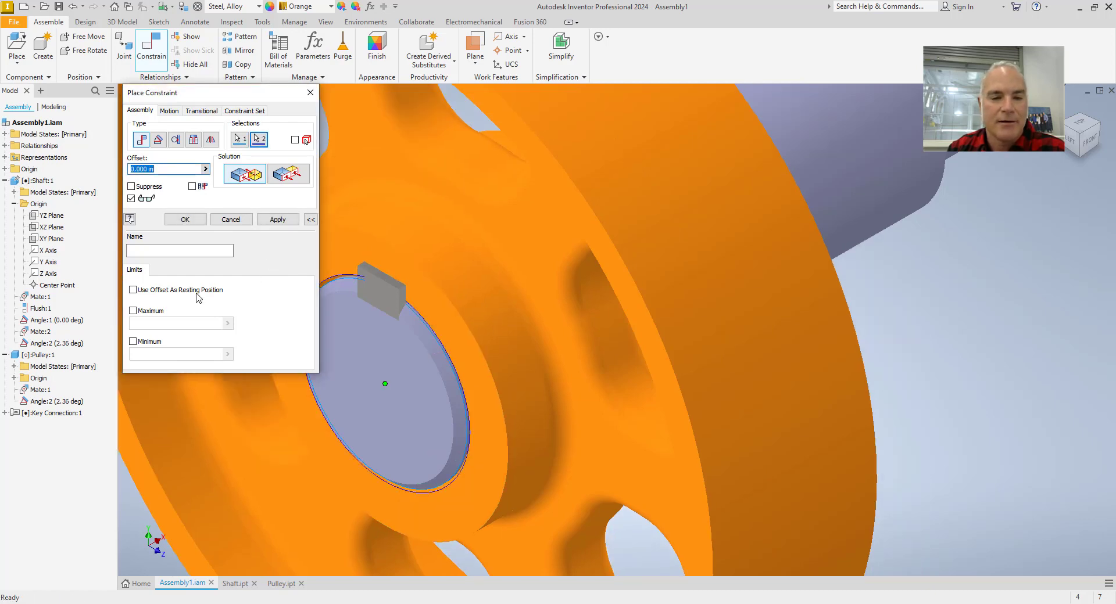
{"action": "left_click", "coordinate": [185, 219]}
Step: Inspect the key's fit between shaft and hub from both sides of the pulley, and return to the home view
{"action": "middle_click_drag", "start_coordinate": [381, 341], "coordinate": [385, 313]}
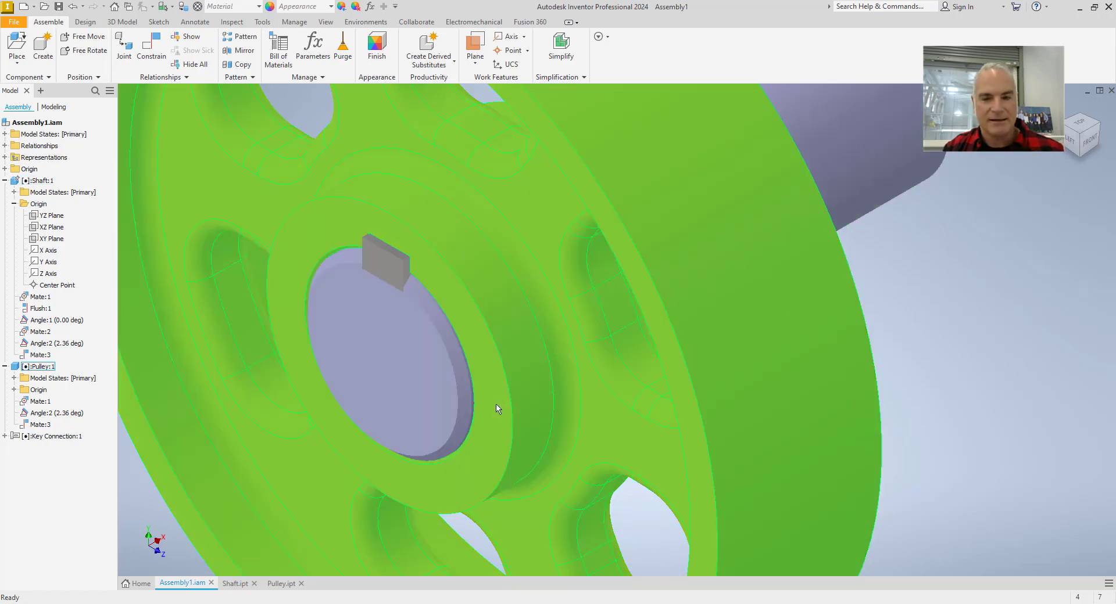
{"action": "middle_click_drag", "start_coordinate": [498, 409], "coordinate": [388, 406], "text": "shift"}
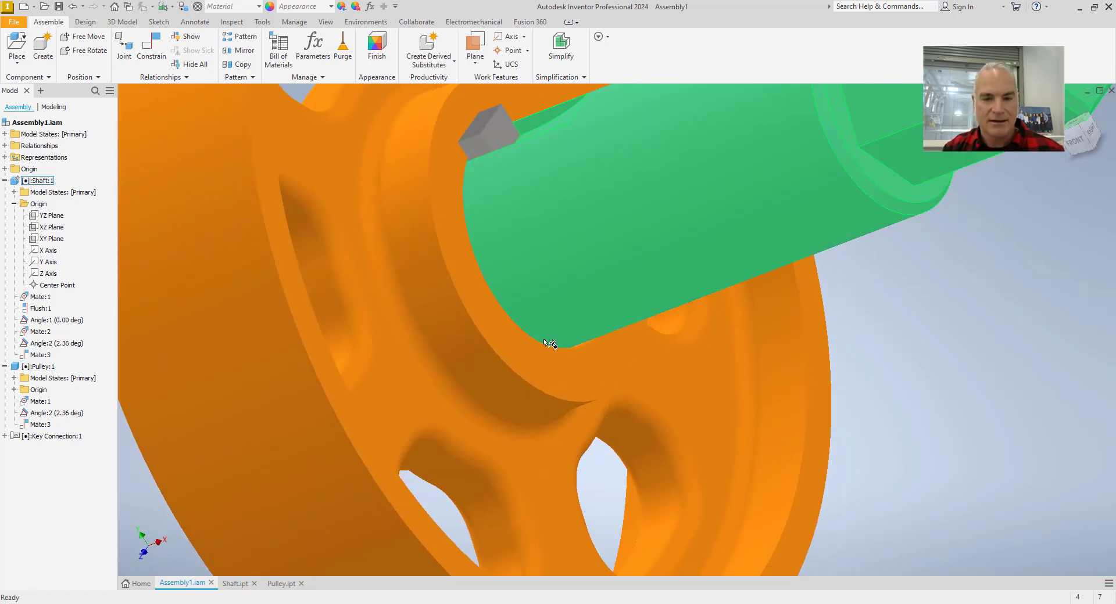
{"action": "key", "text": "F6"}
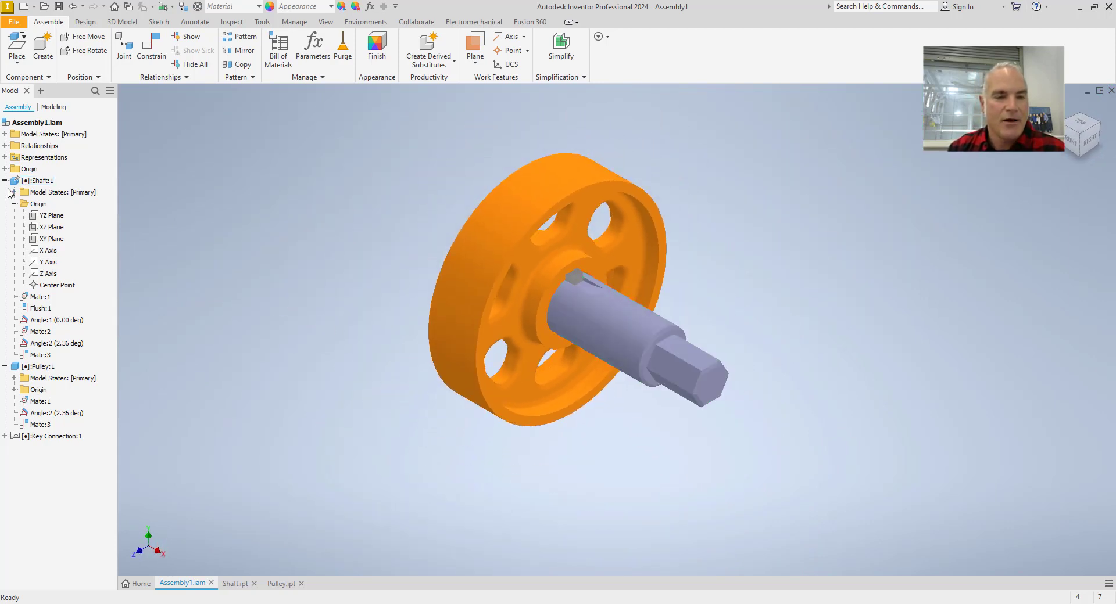
Step: Collapse the shaft and pulley in the model tree, and view the keyways in the Shaft.ipt and Pulley.ipt part files
{"action": "left_click", "coordinate": [6, 180]}
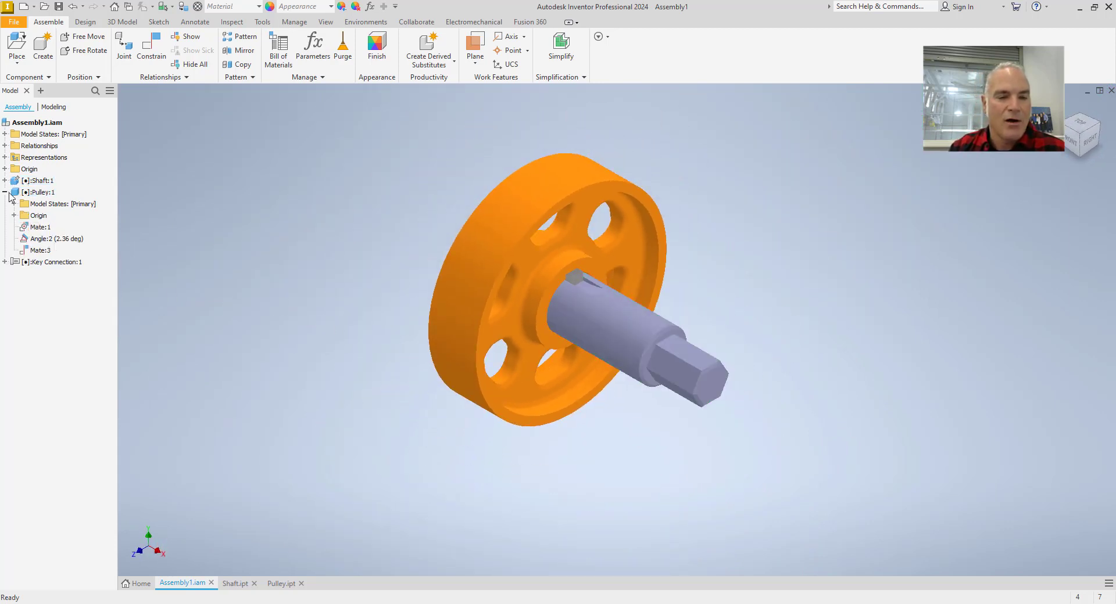
{"action": "left_click", "coordinate": [6, 191]}
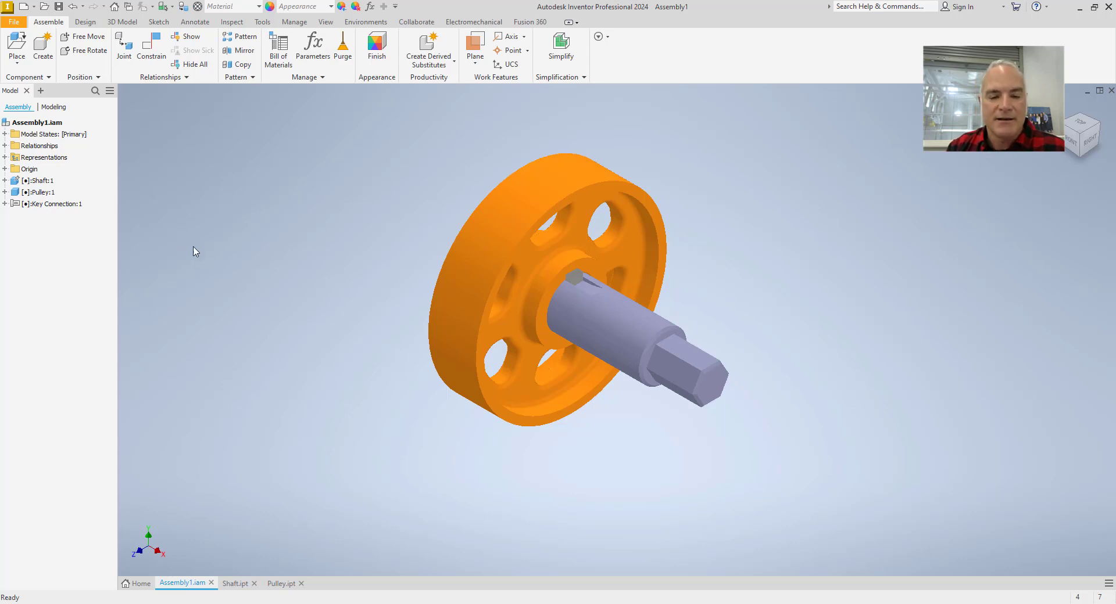
{"action": "left_click", "coordinate": [238, 583]}
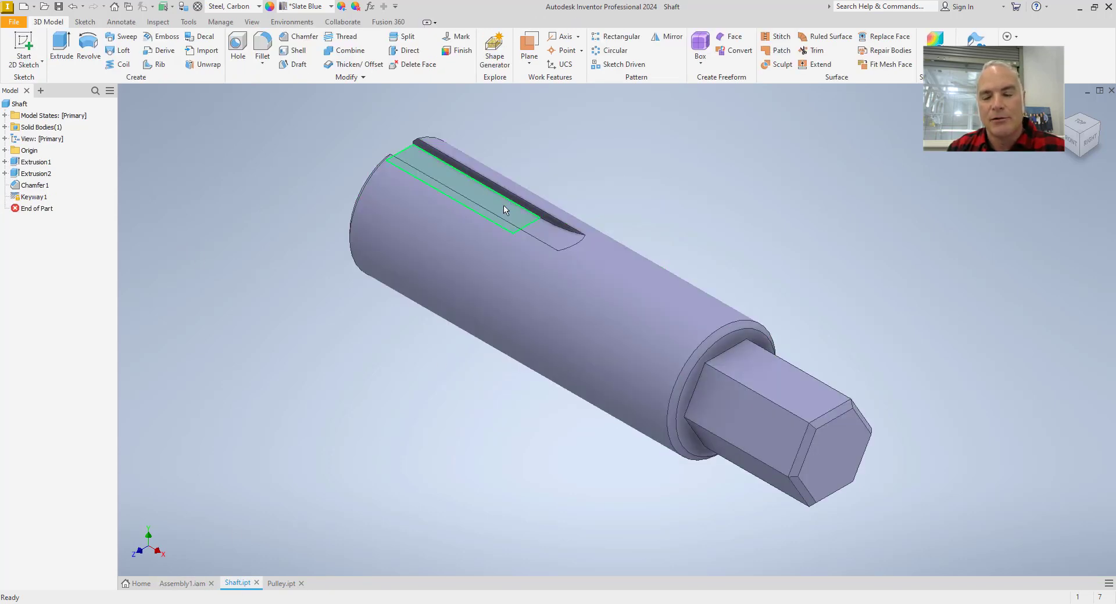
{"action": "left_click", "coordinate": [282, 584]}
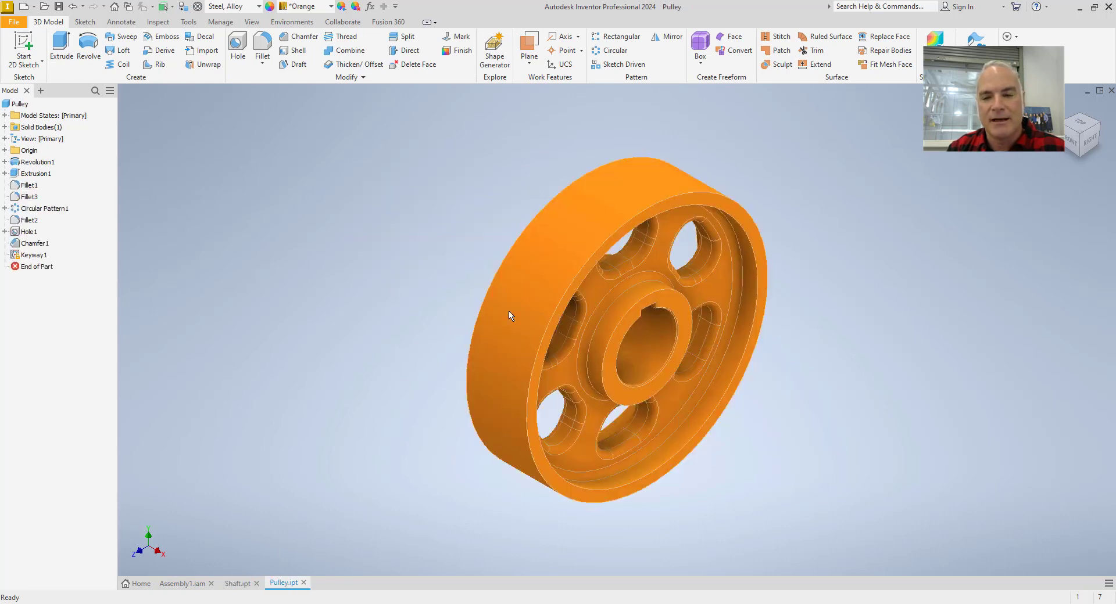